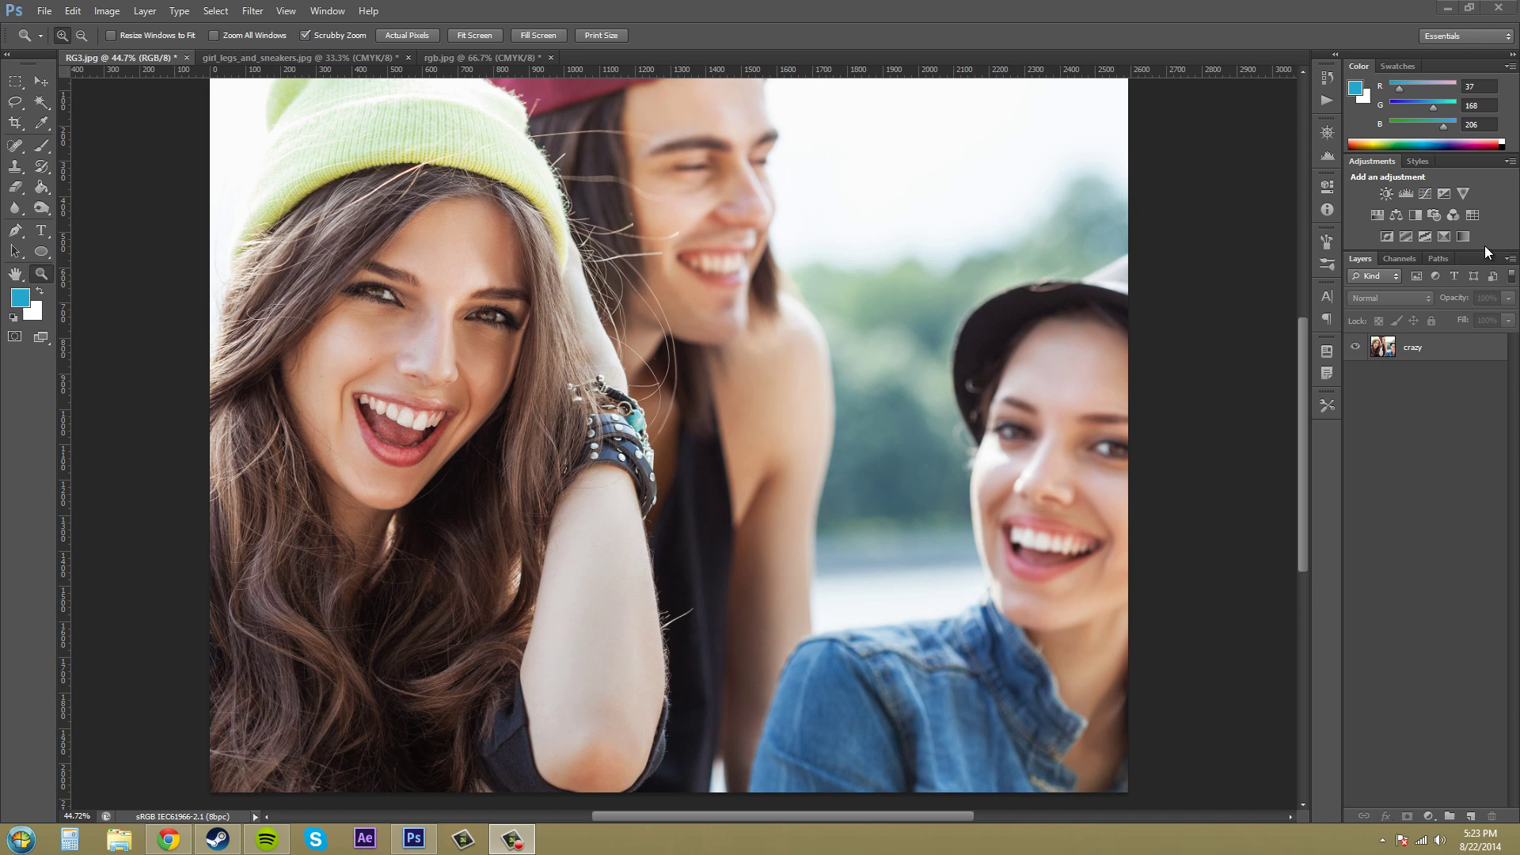
# Open Image > Mode > Indexed Color for RG3.jpg and move the dialog to the top of the window
pyautogui.click(107, 10)
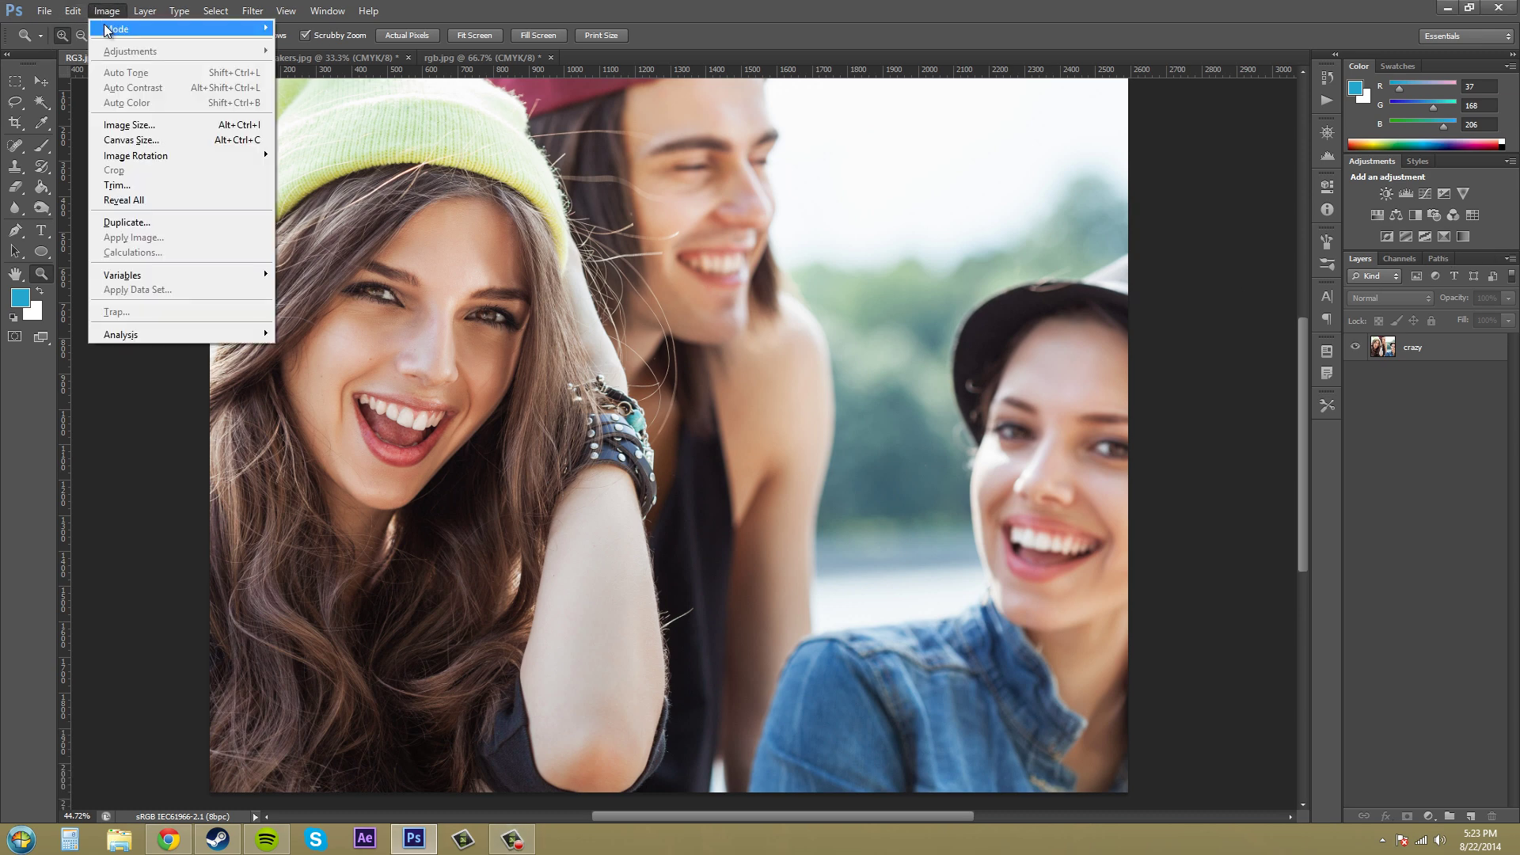
pyautogui.moveTo(108, 28)
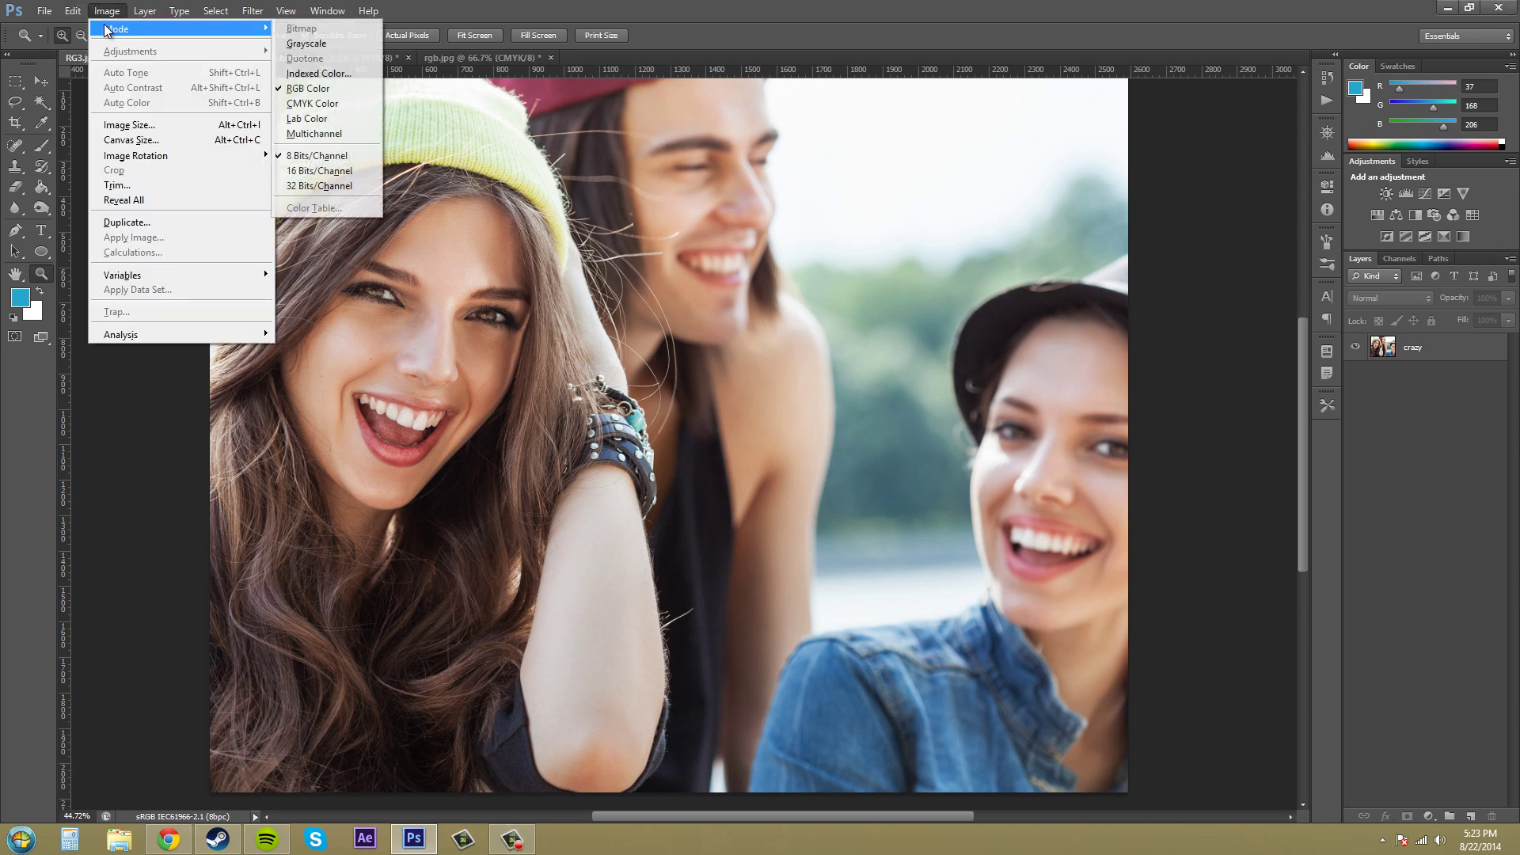
pyautogui.click(324, 73)
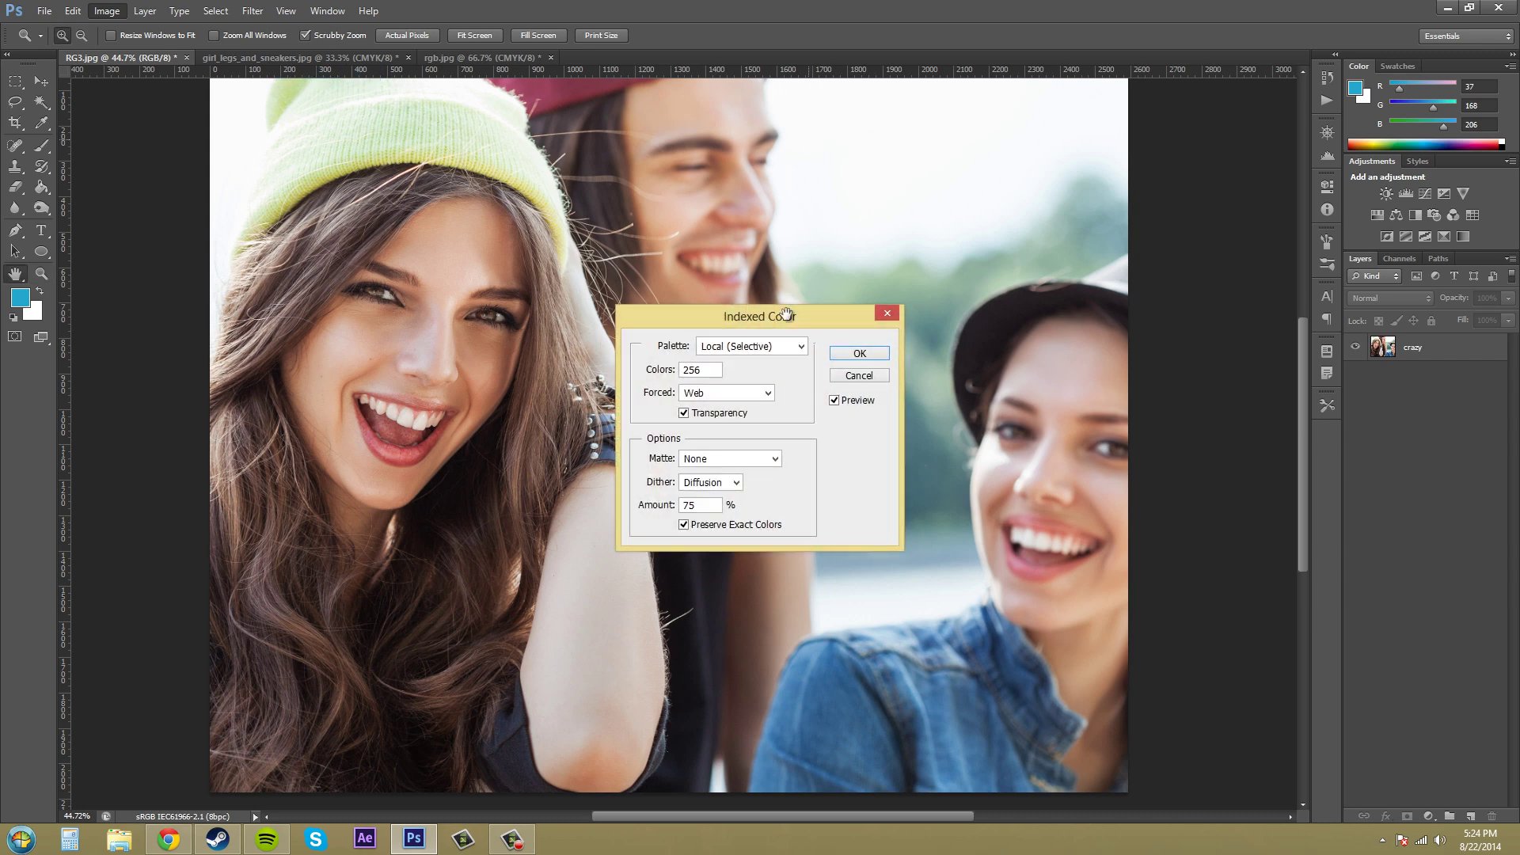
pyautogui.moveTo(786, 315); pyautogui.dragTo(940, 104)
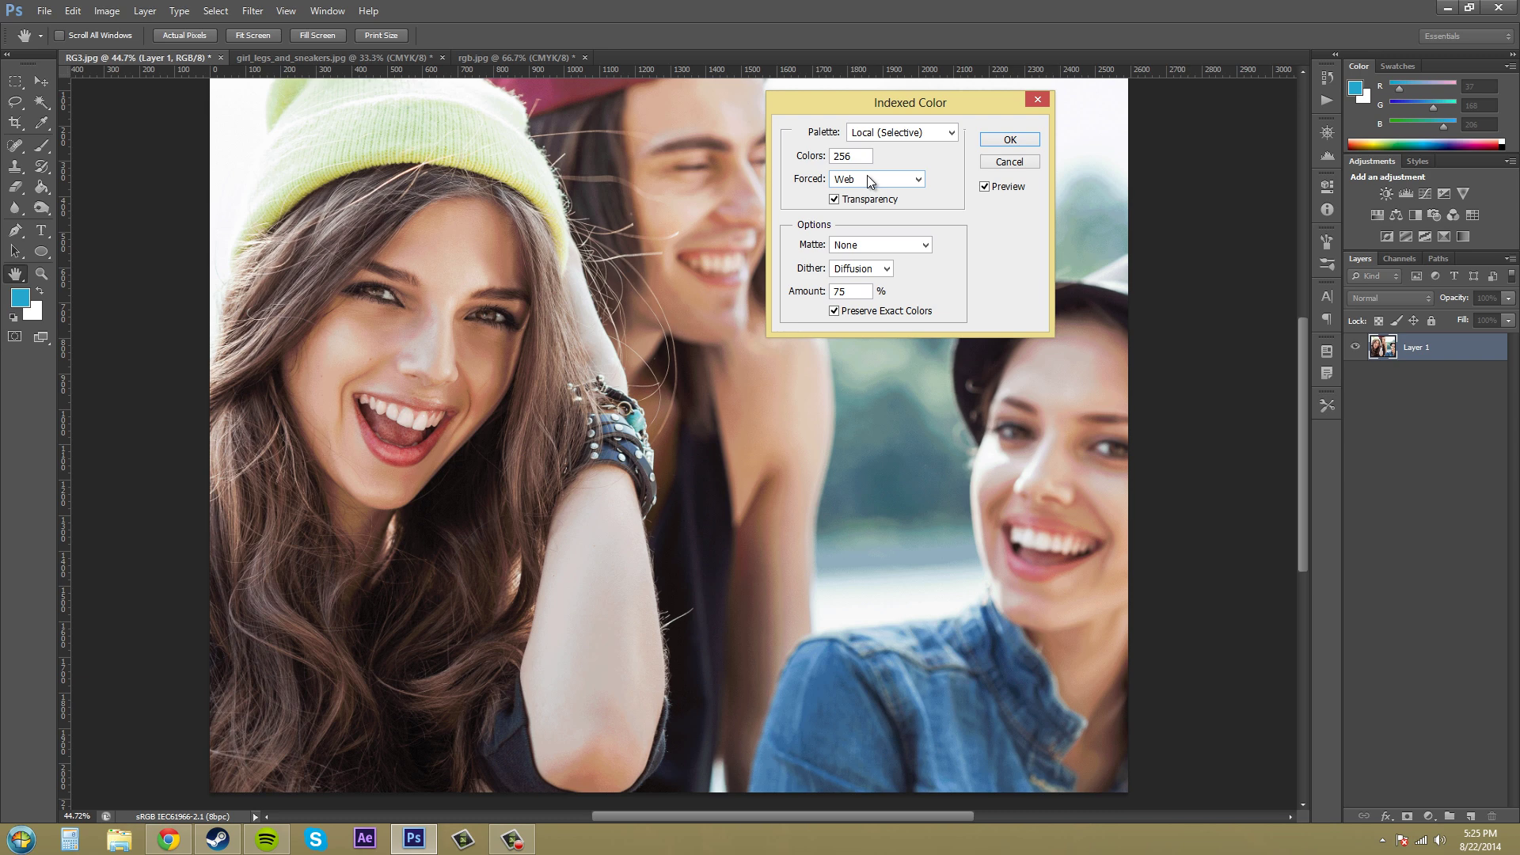
pyautogui.click(887, 136)
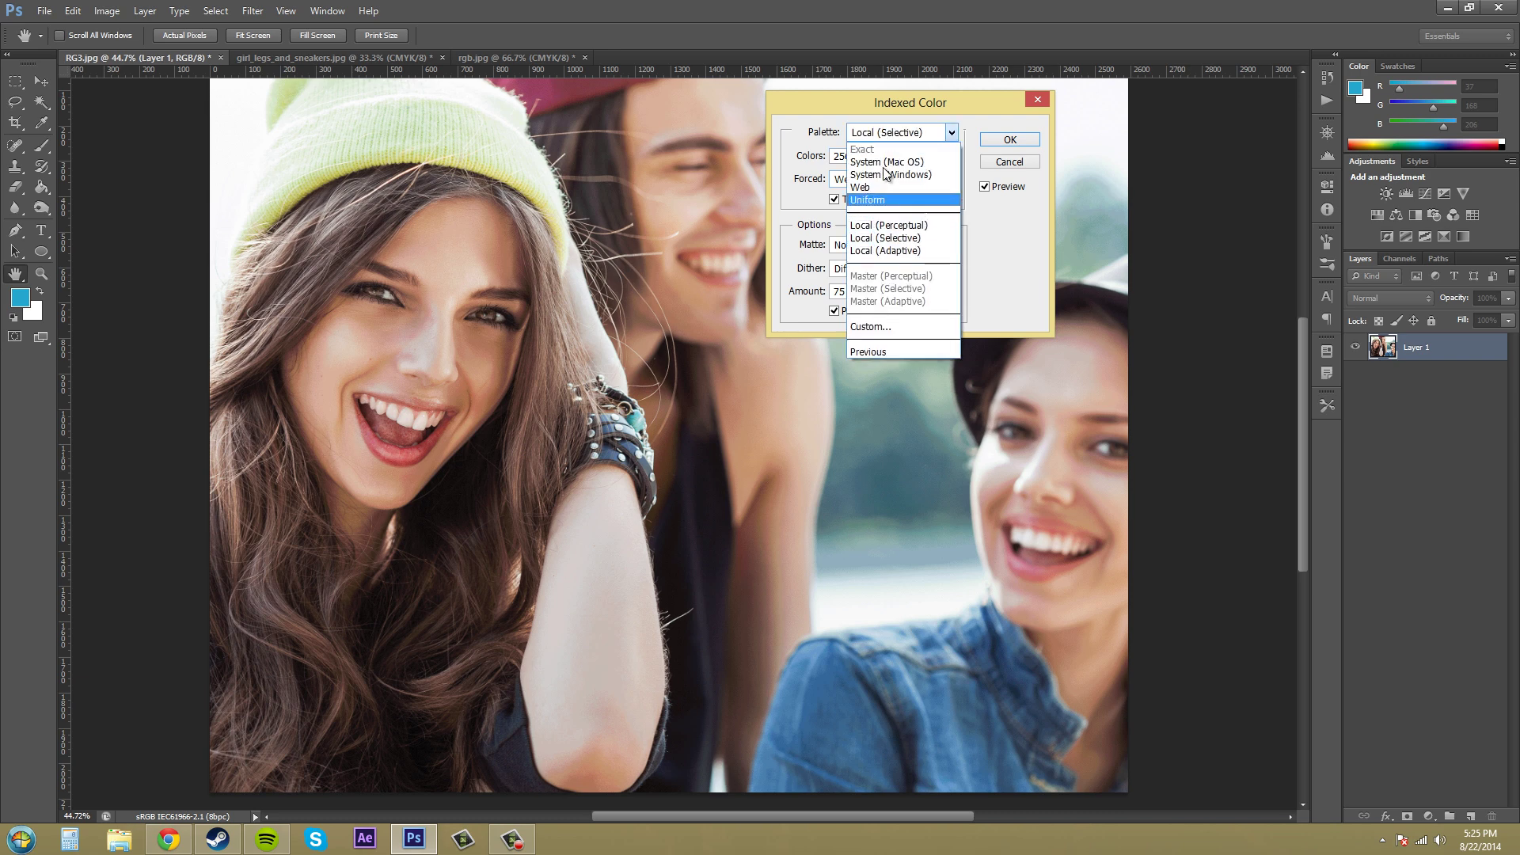
pyautogui.click(890, 326)
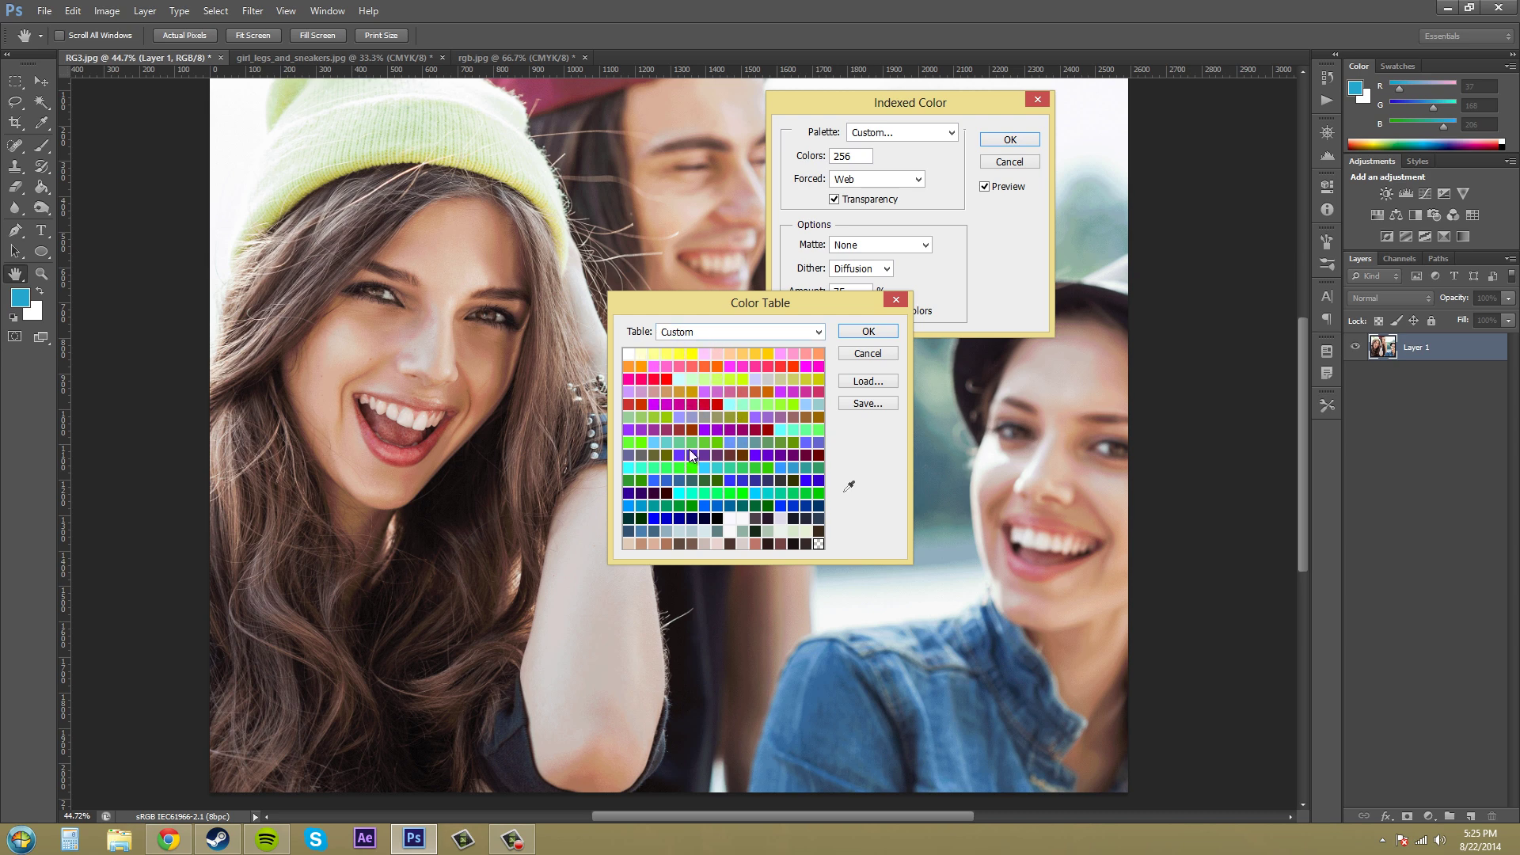
pyautogui.click(767, 331)
pyautogui.click(736, 357)
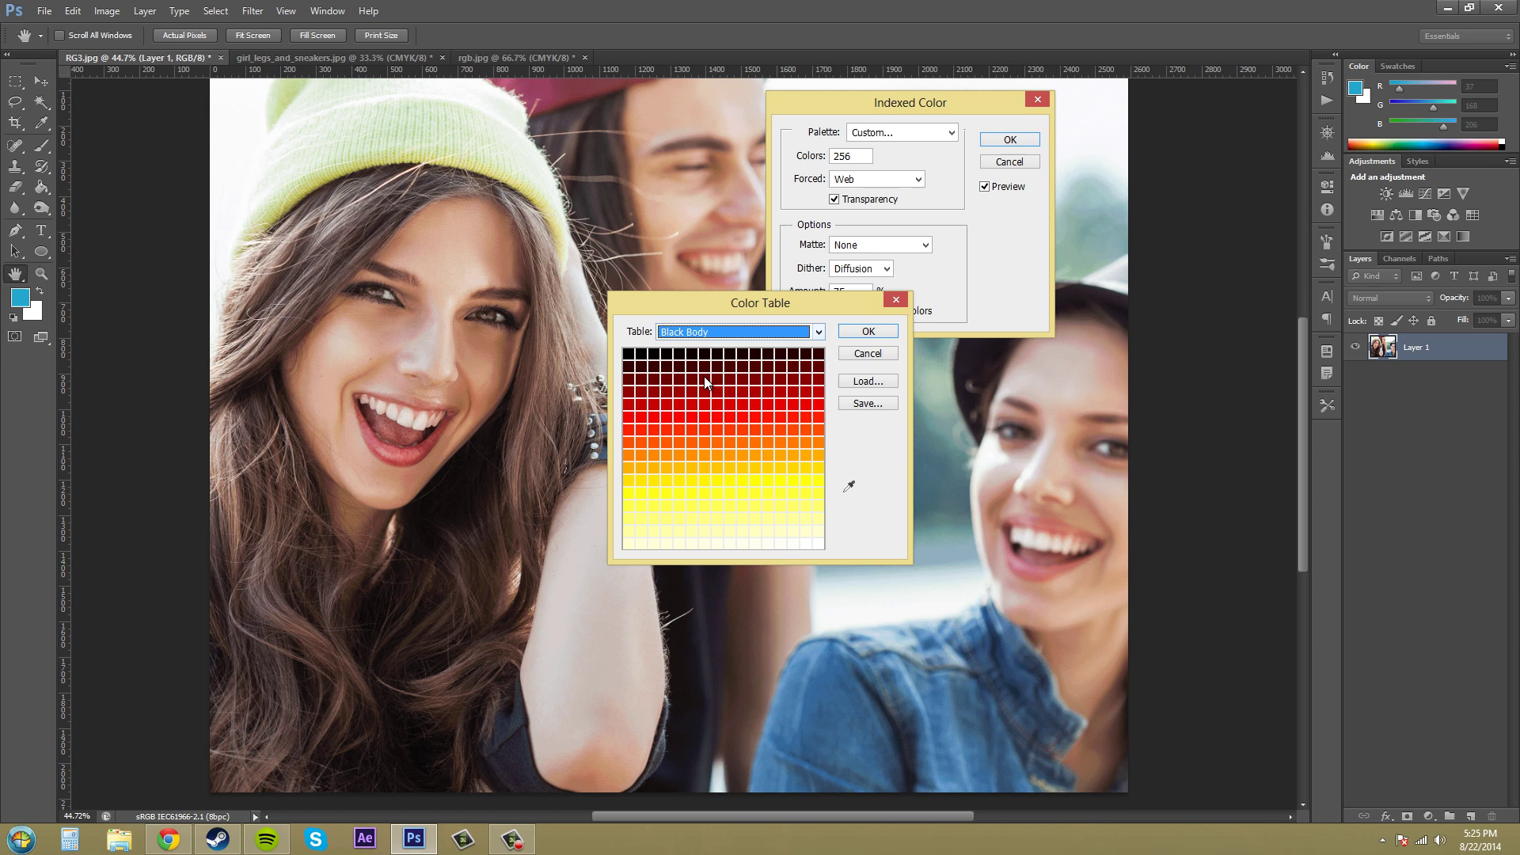
pyautogui.click(736, 337)
pyautogui.click(719, 385)
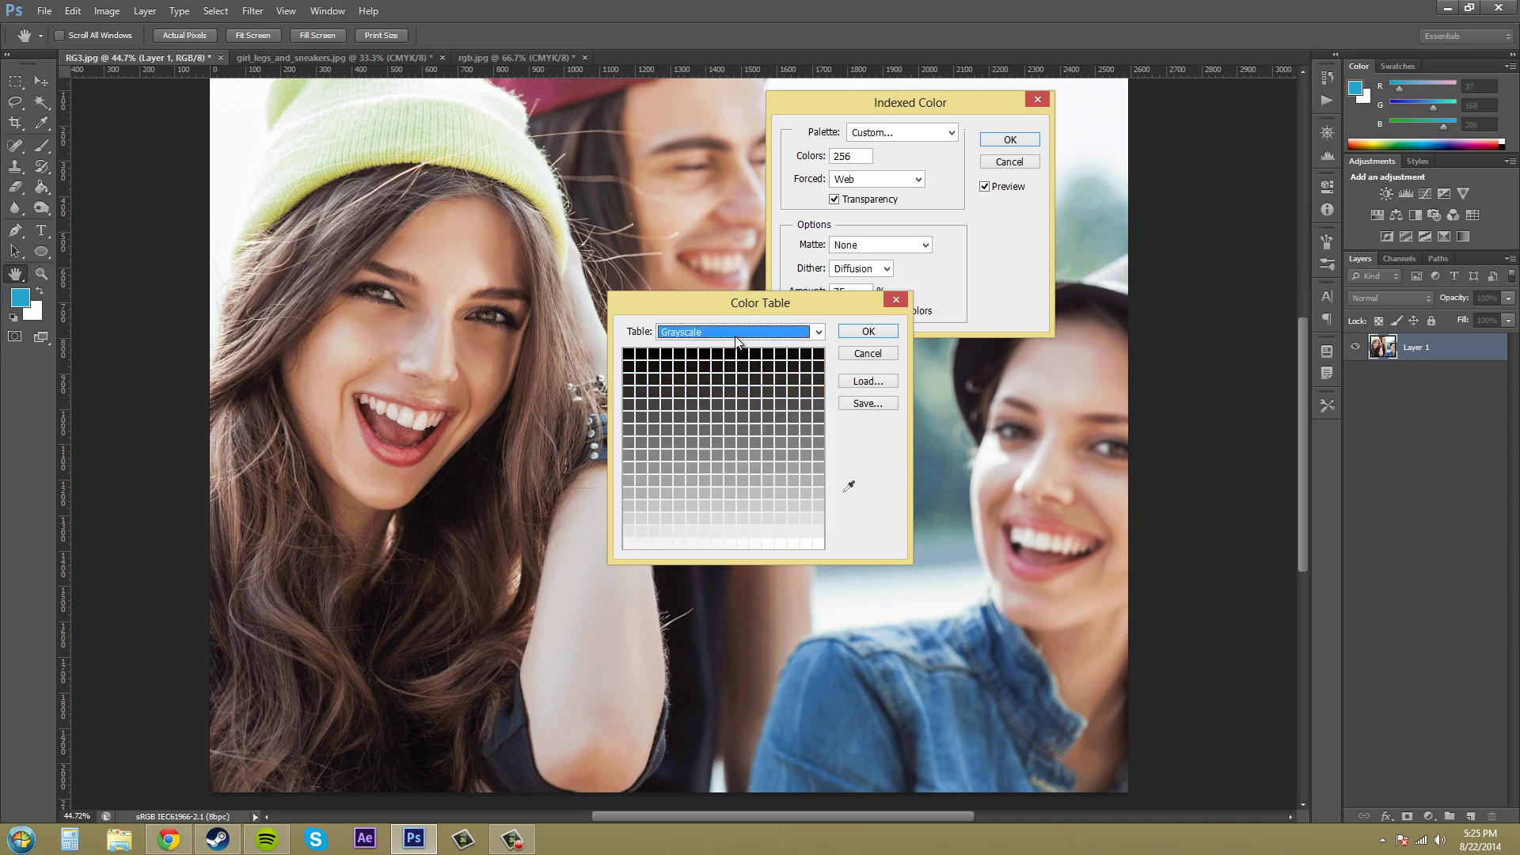
pyautogui.click(738, 339)
pyautogui.click(724, 397)
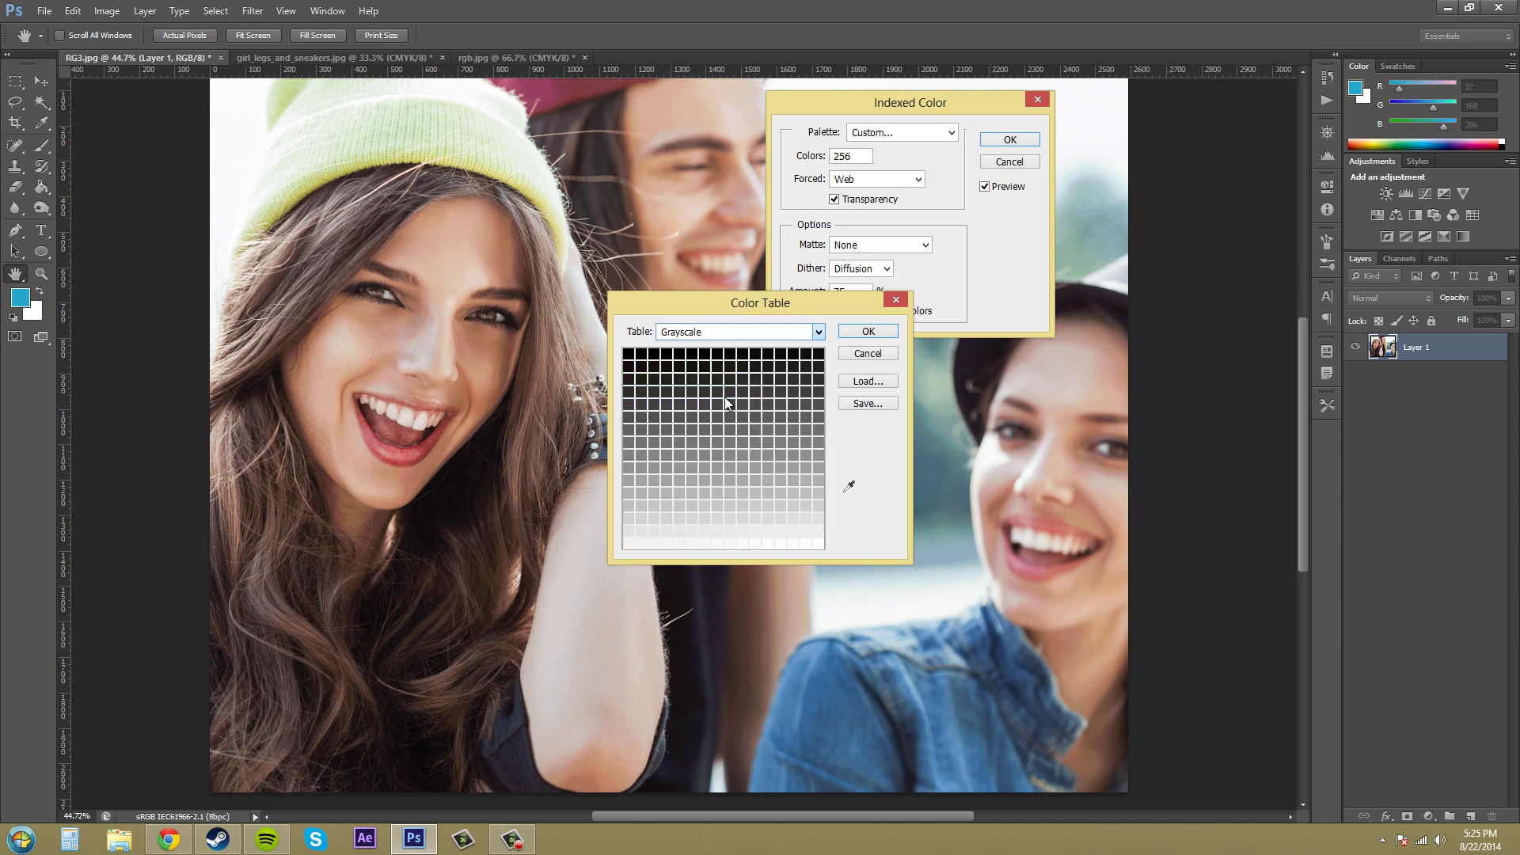
pyautogui.click(877, 353)
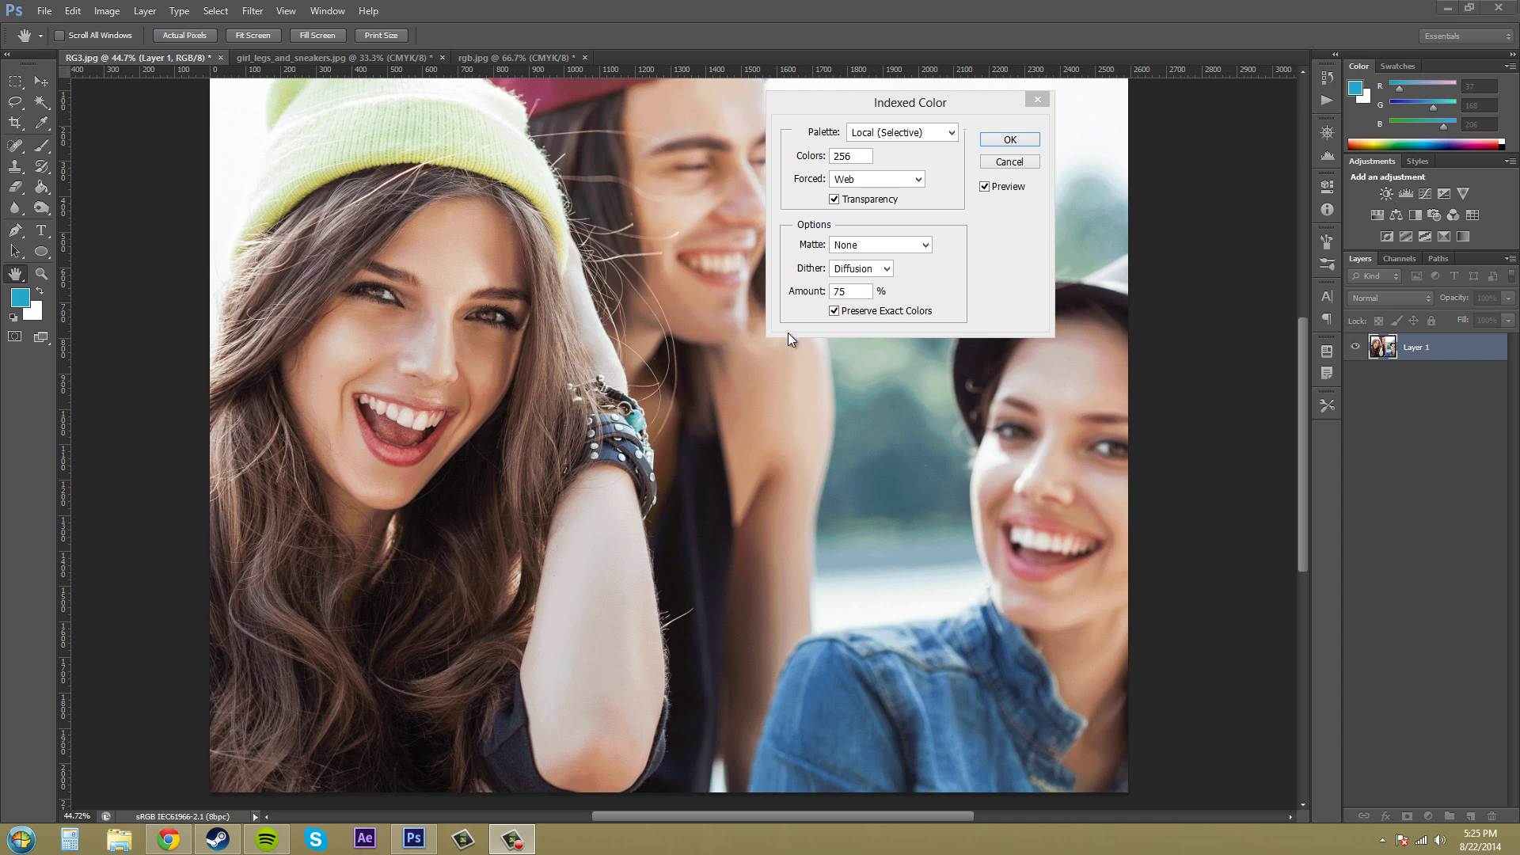
pyautogui.moveTo(919, 110); pyautogui.dragTo(919, 277)
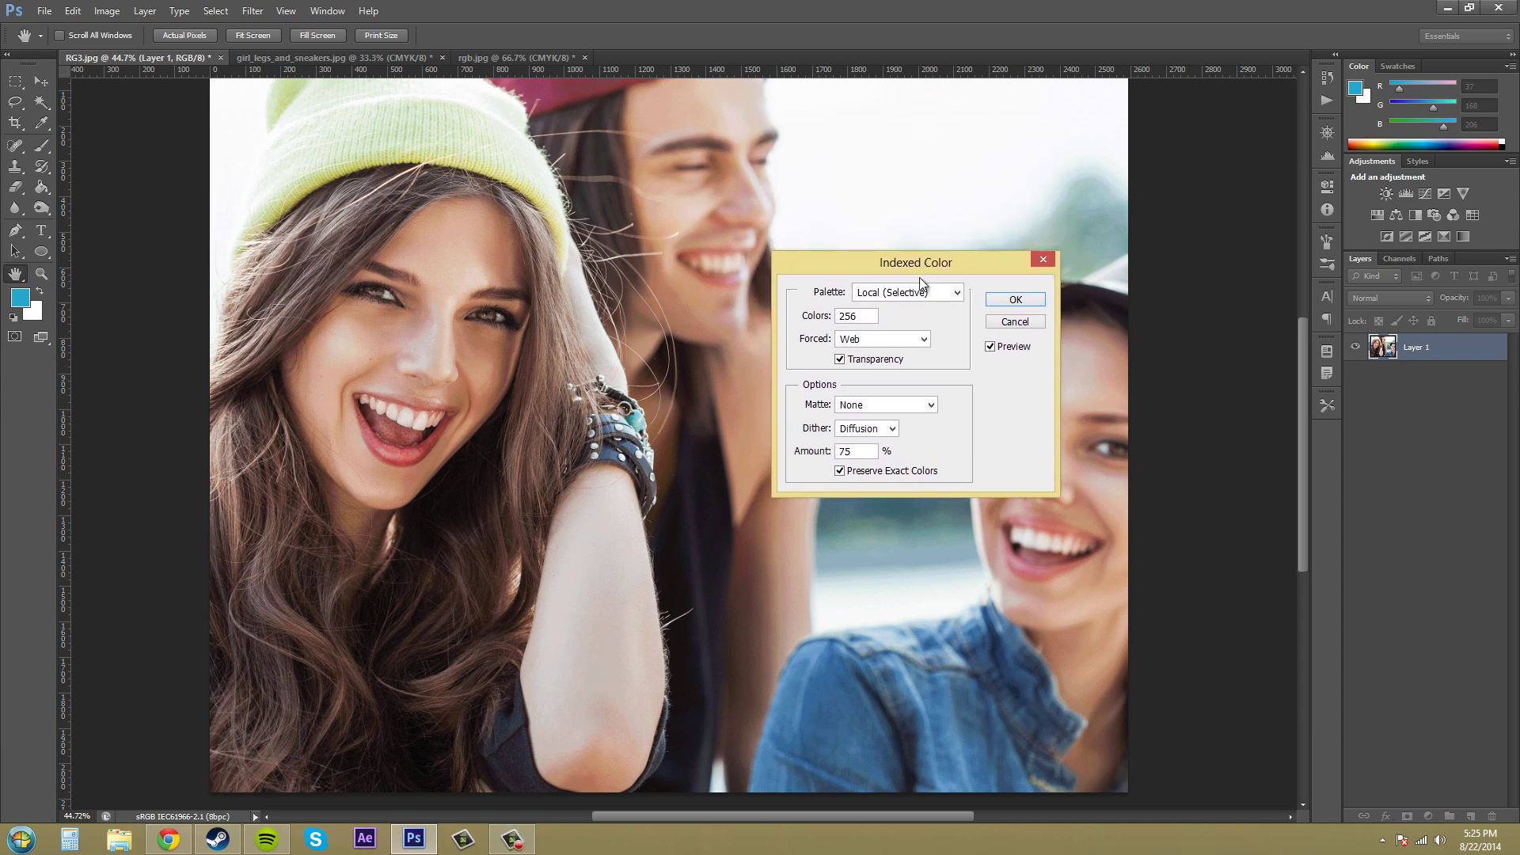
pyautogui.click(918, 297)
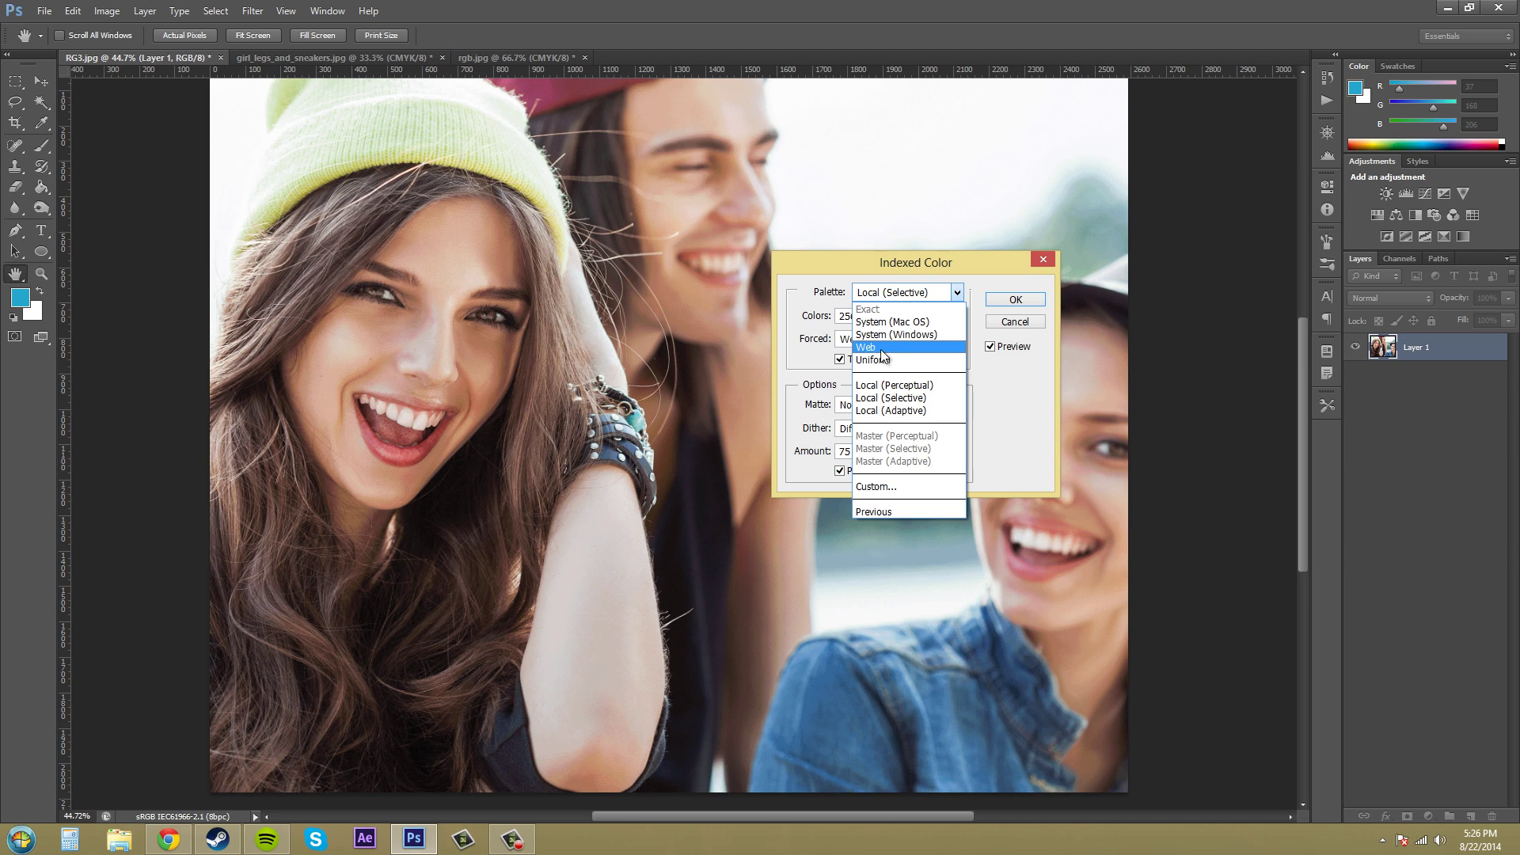
pyautogui.click(896, 396)
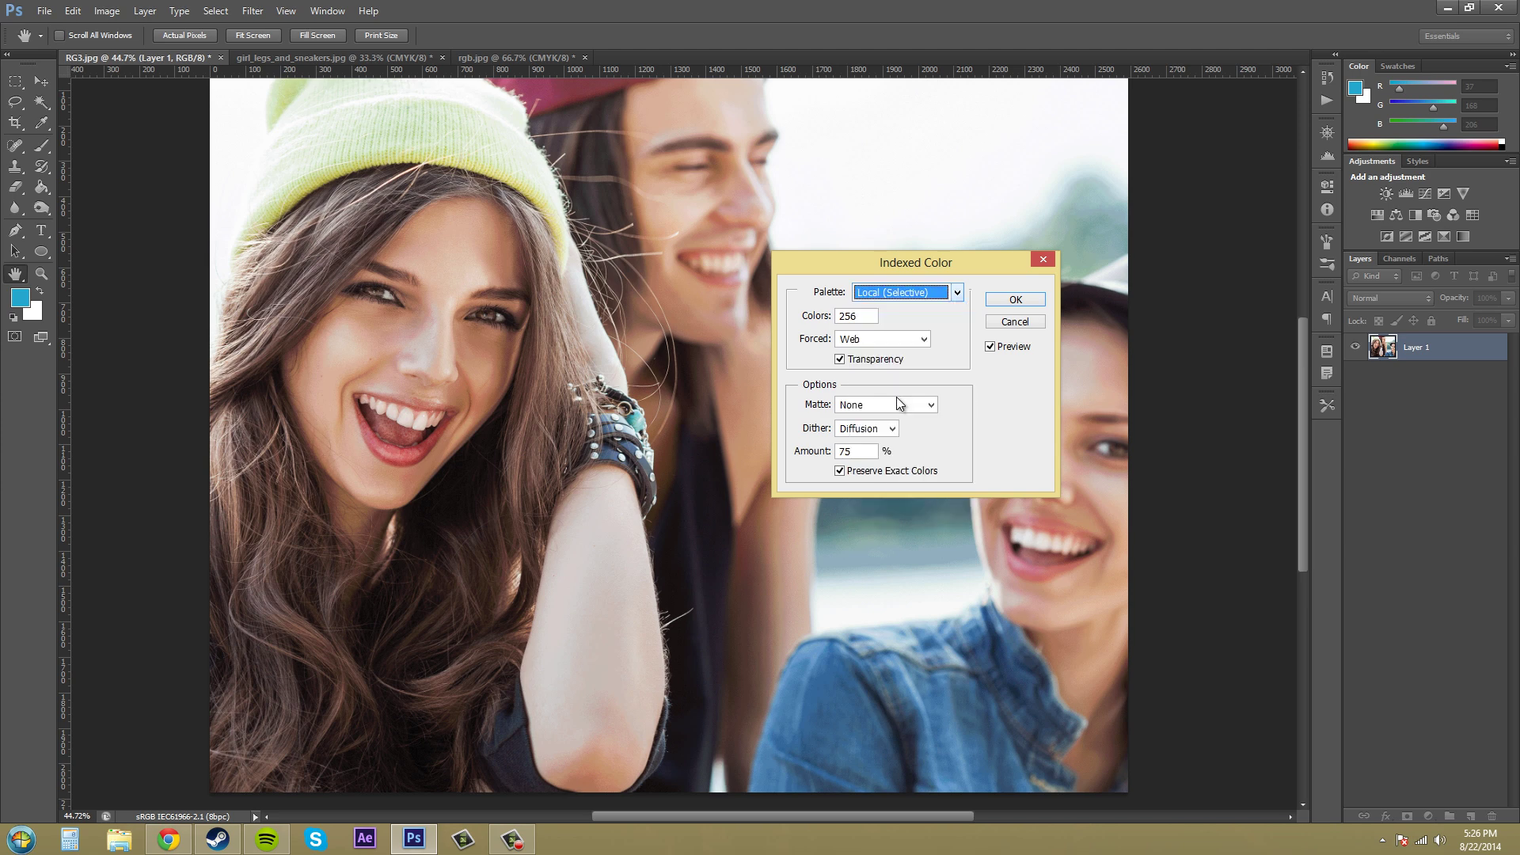
pyautogui.click(877, 293)
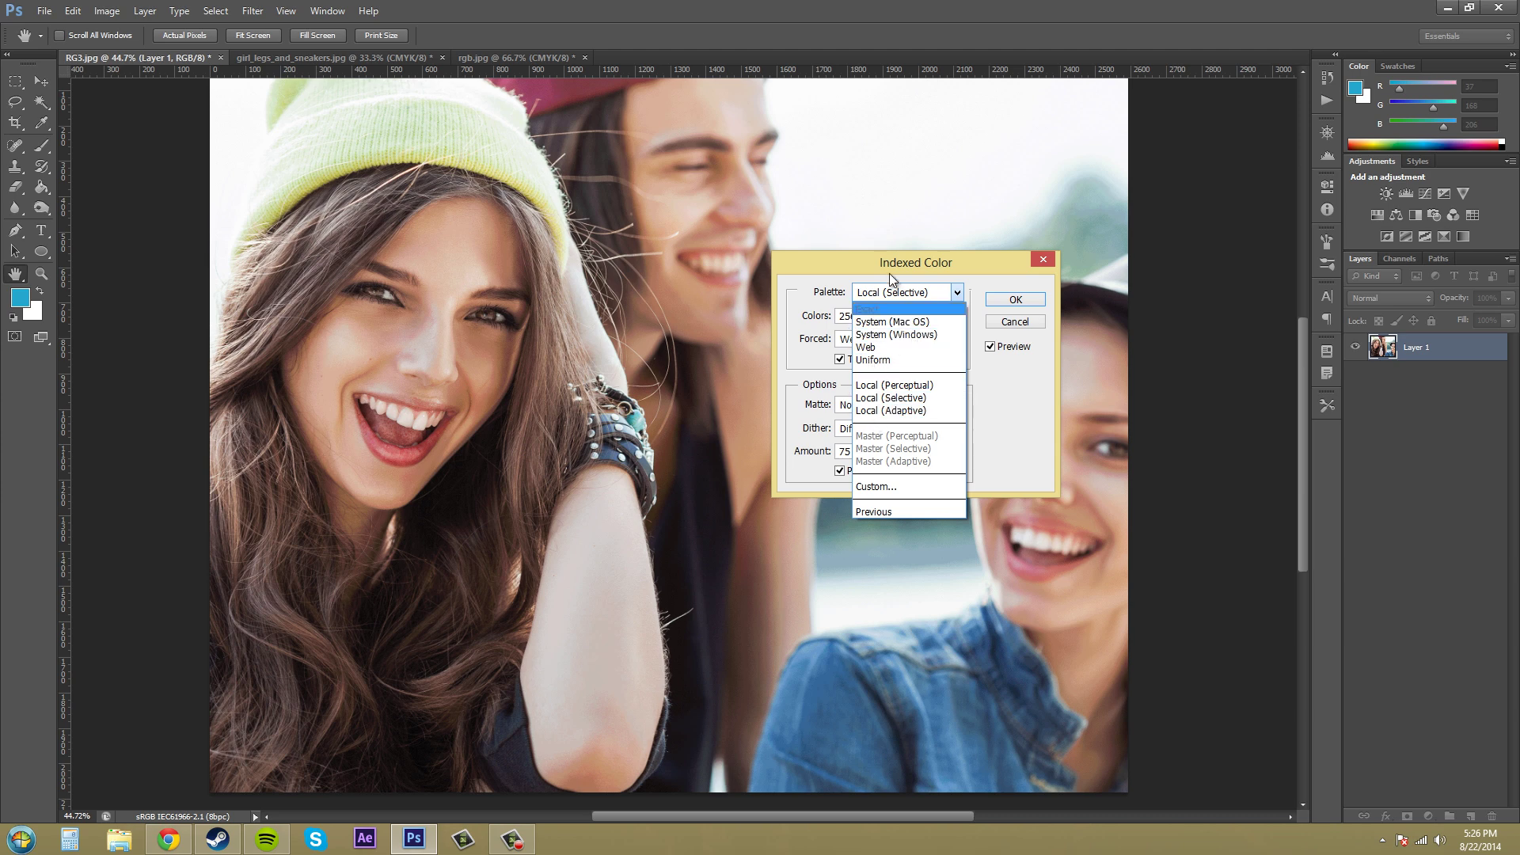
pyautogui.click(892, 362)
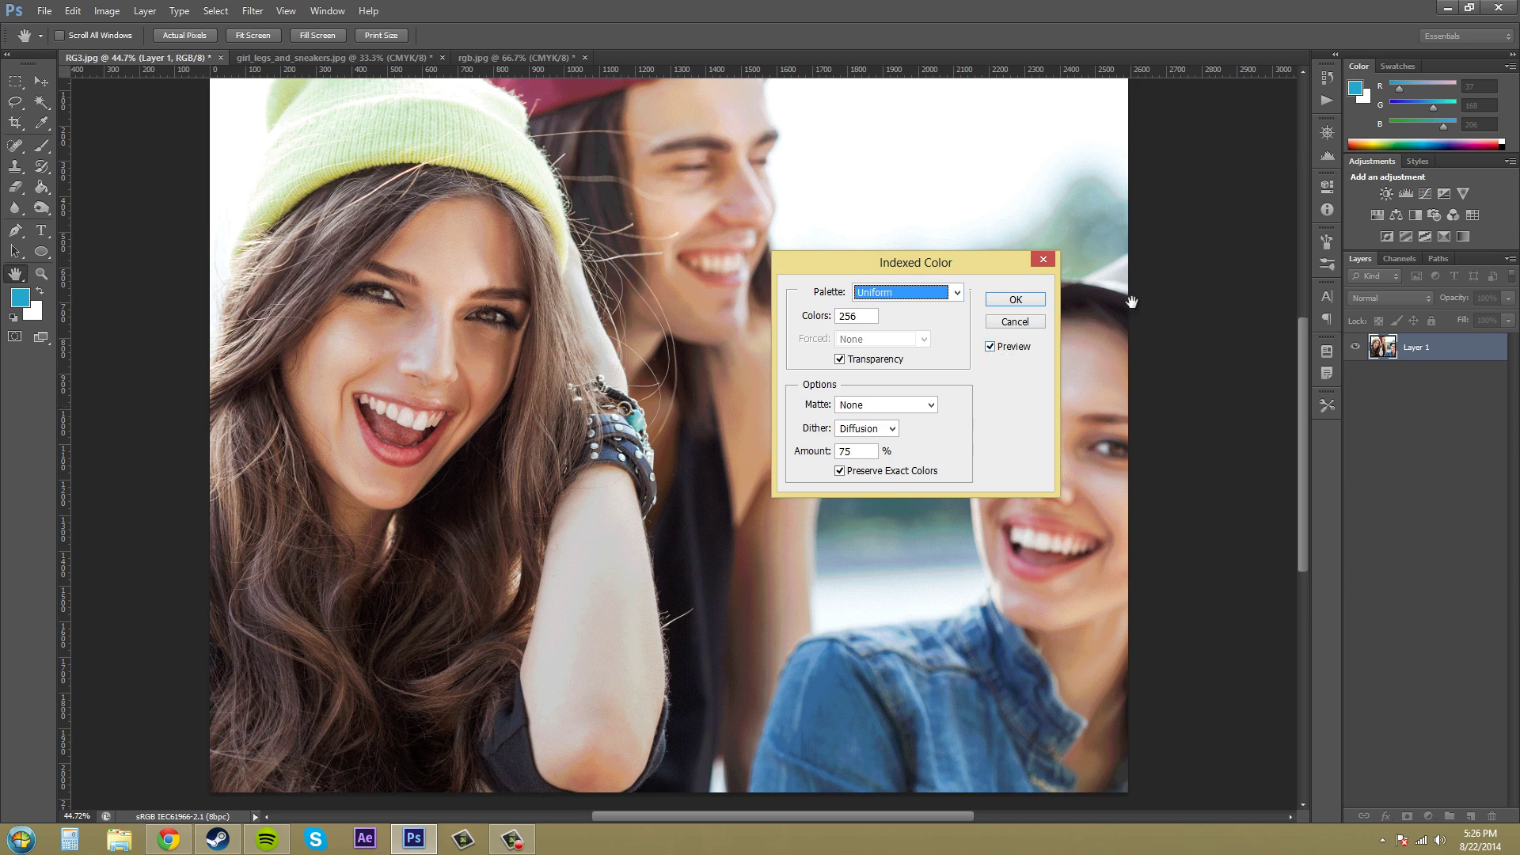
pyautogui.click(927, 293)
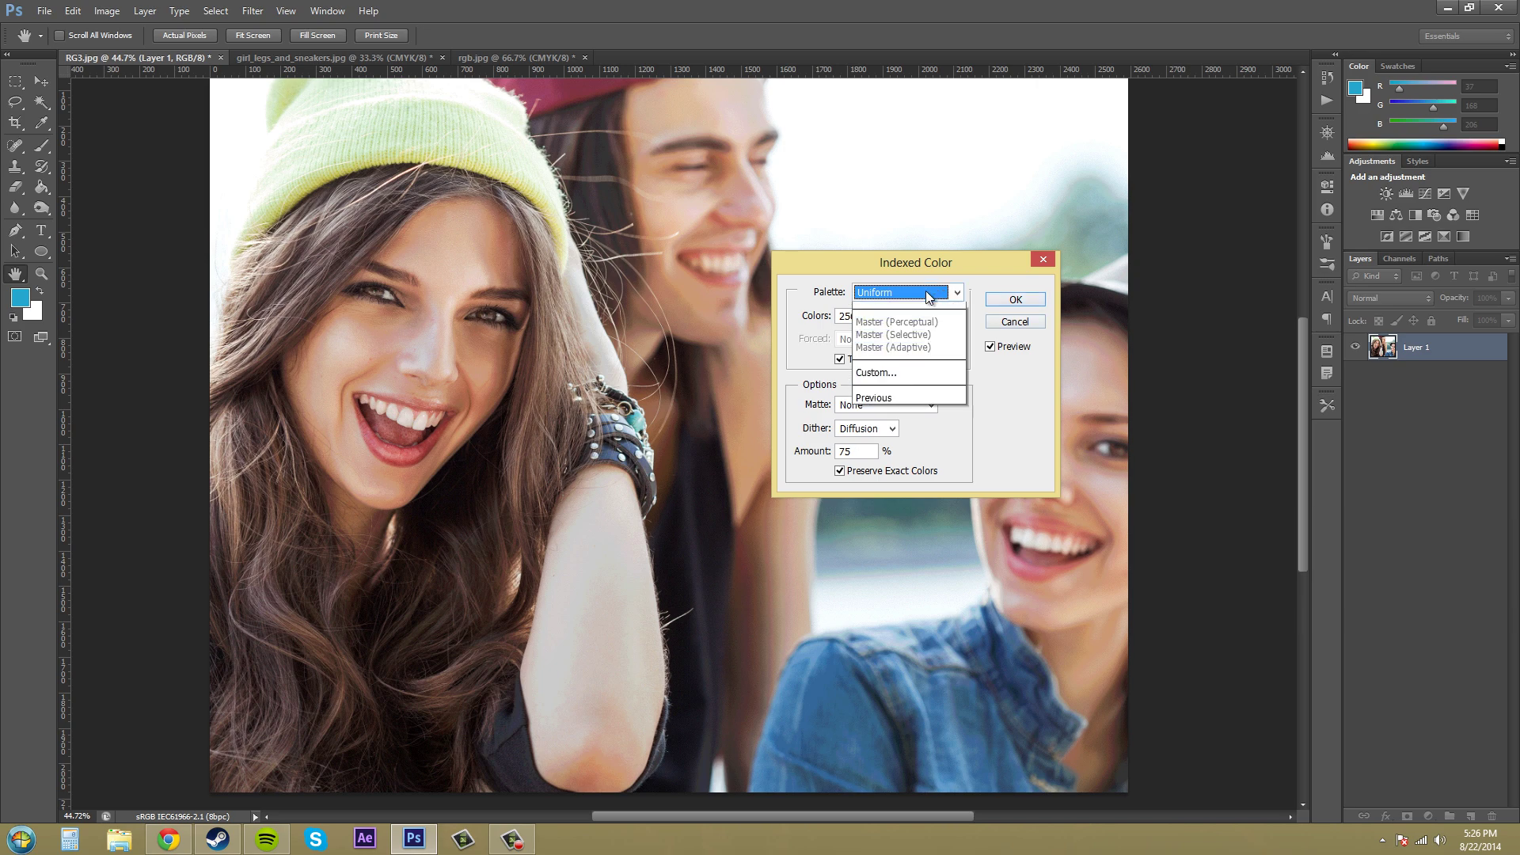
pyautogui.click(879, 396)
pyautogui.click(885, 299)
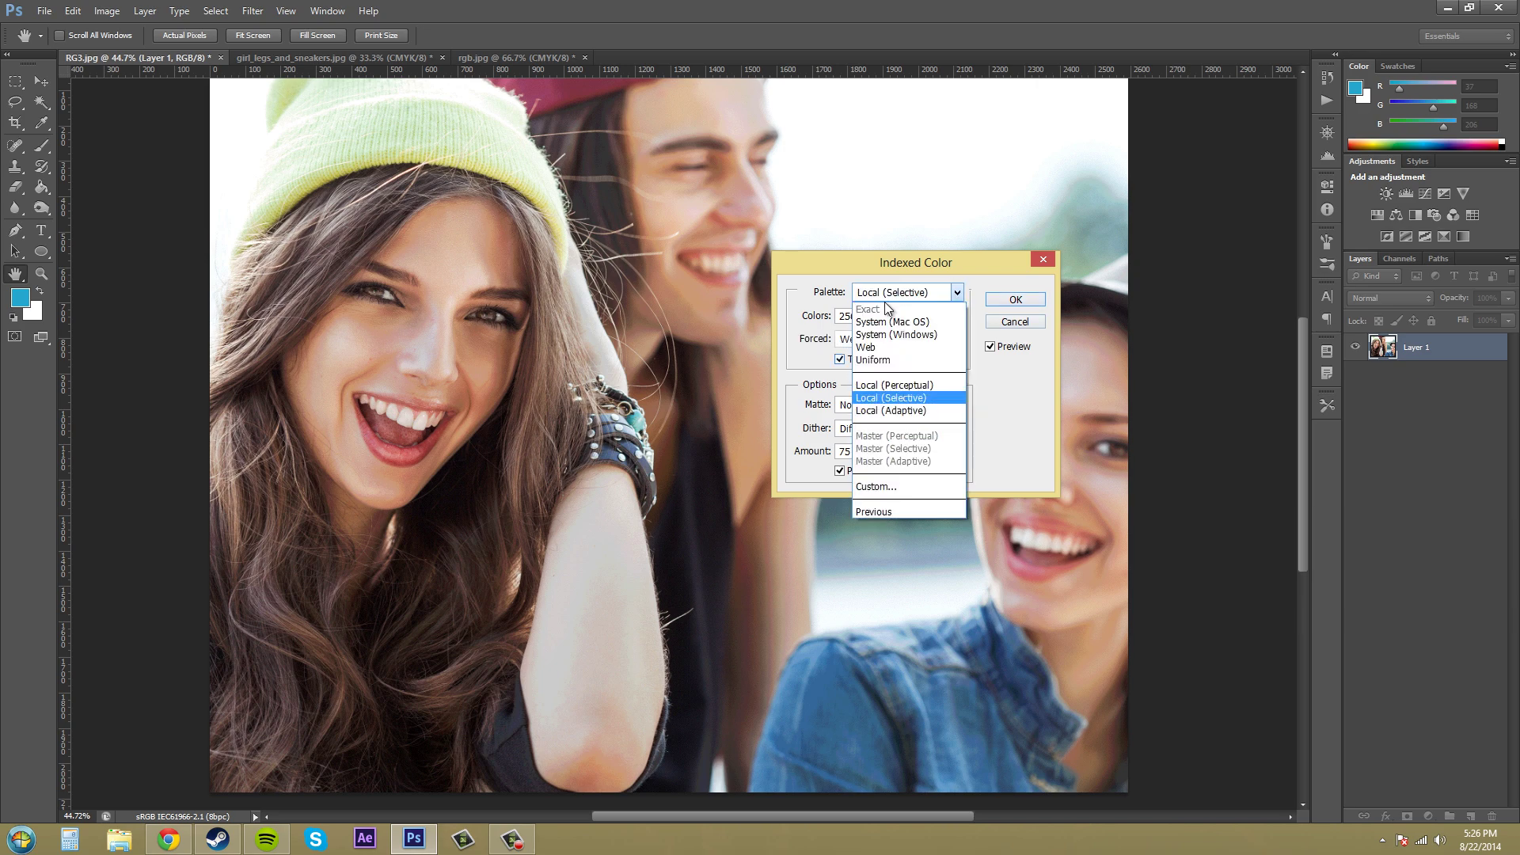
pyautogui.click(894, 385)
pyautogui.click(904, 294)
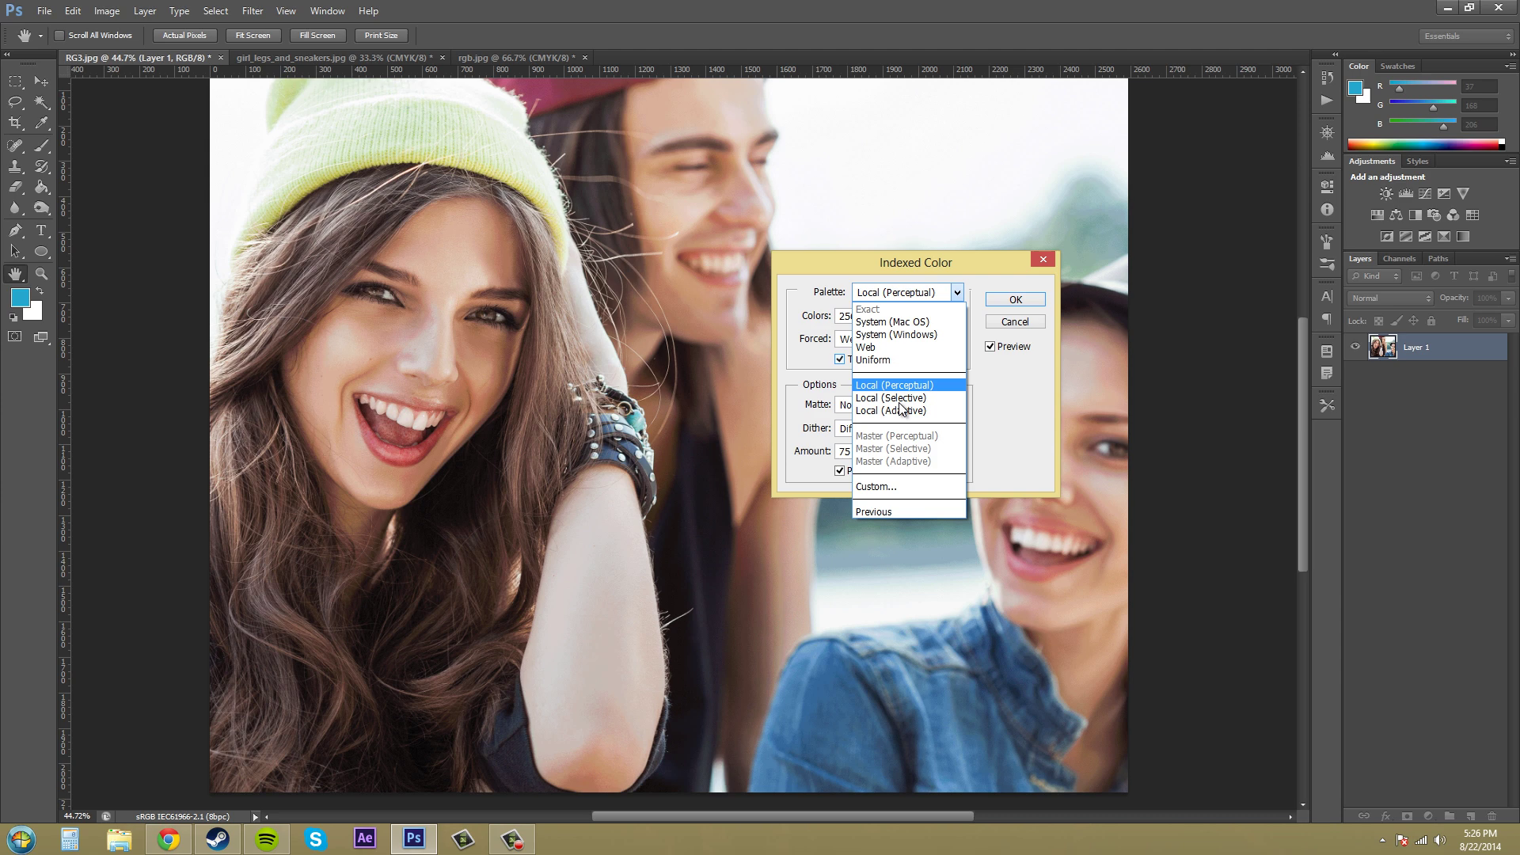
pyautogui.click(900, 398)
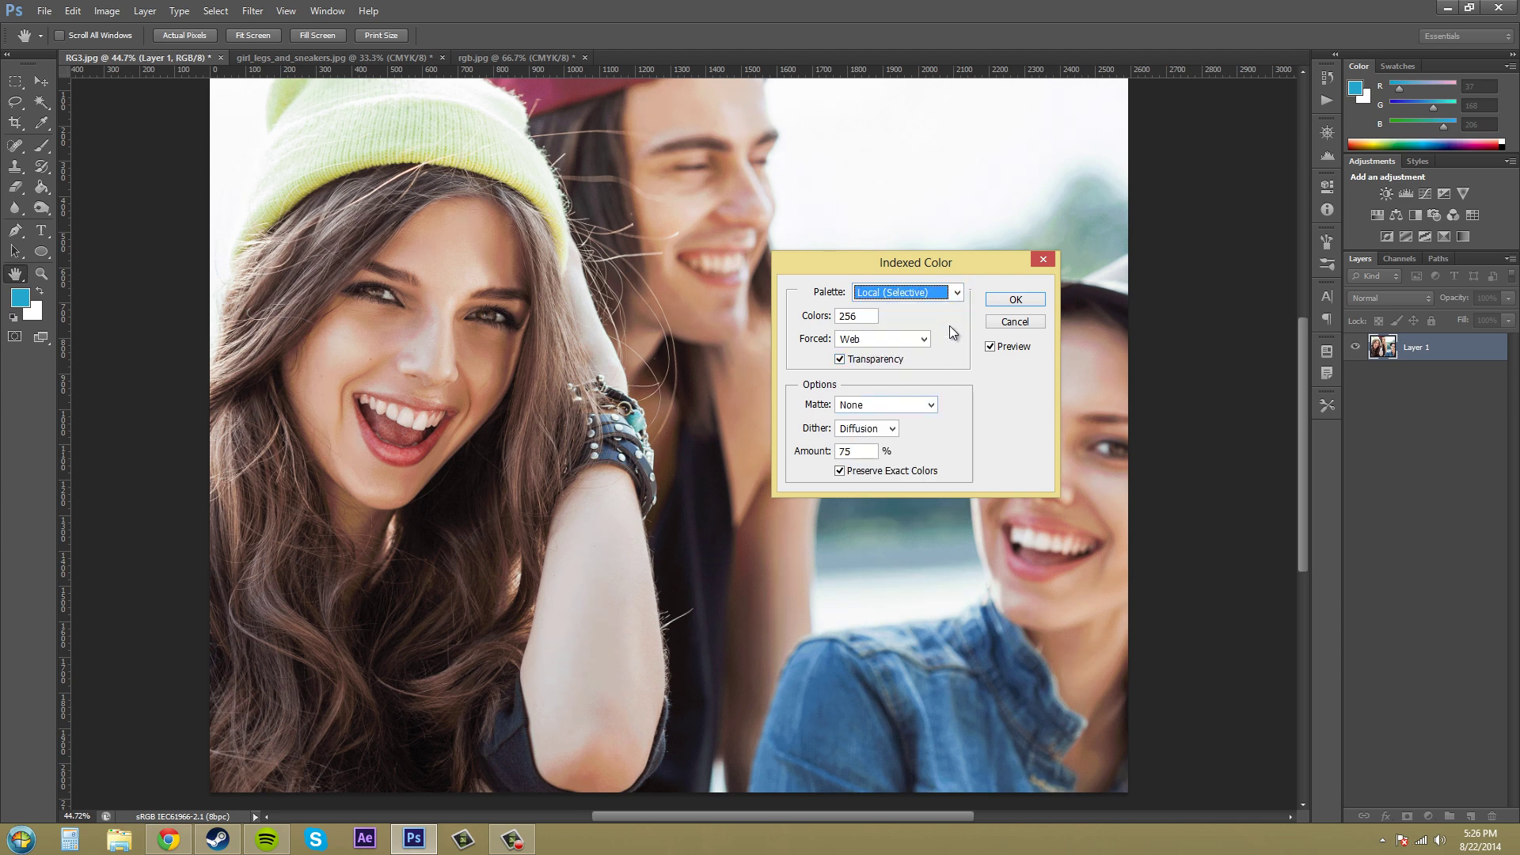
# Change the palette's color count from 256 to 56
pyautogui.click(853, 316)
pyautogui.moveTo(853, 318); pyautogui.dragTo(847, 316)
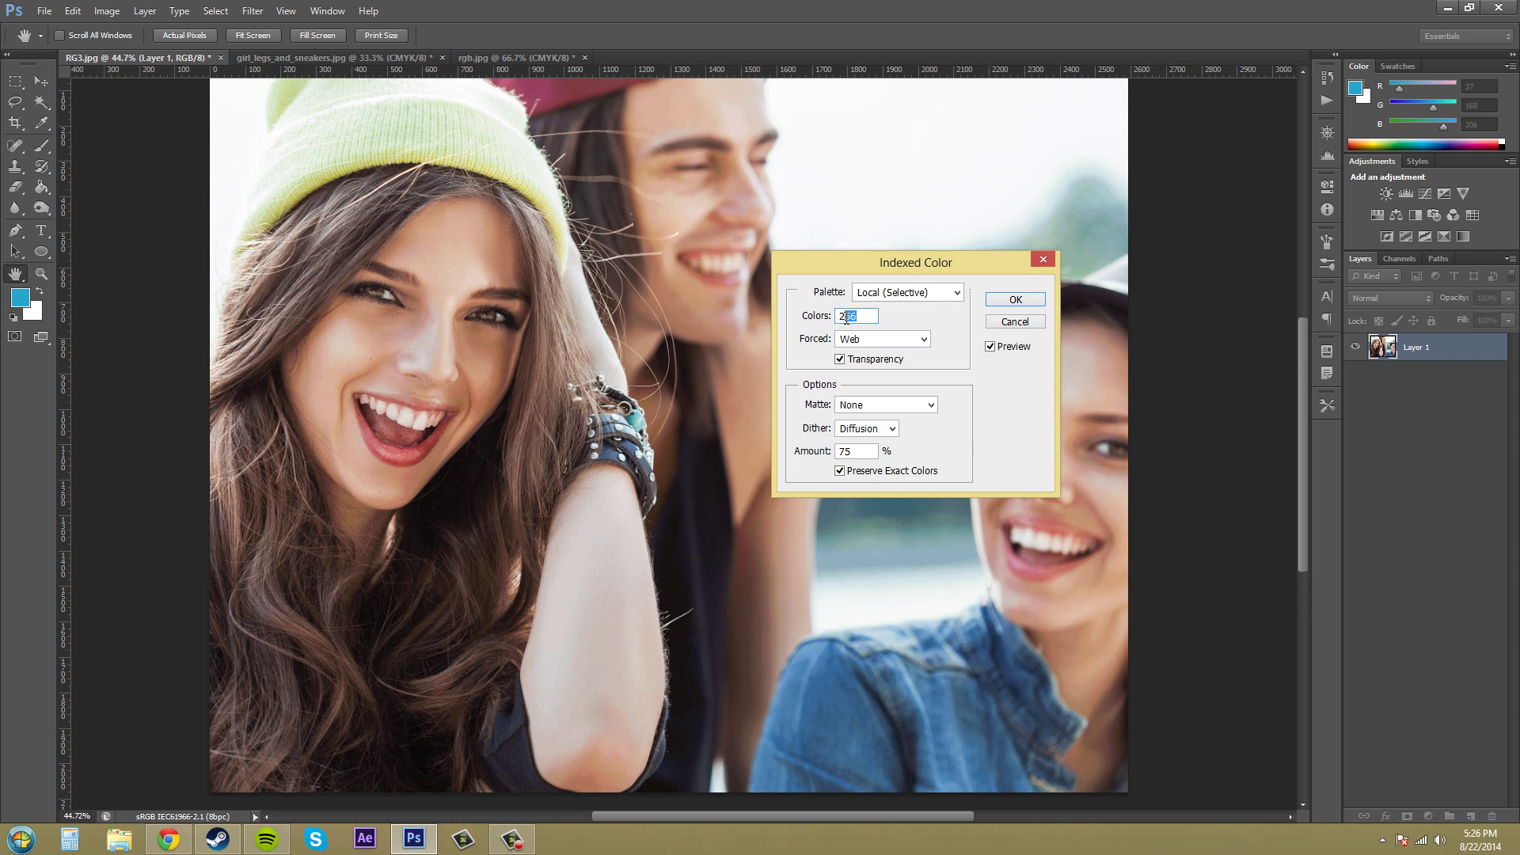
pyautogui.write('56')
# Try Web as the forced colours, then switch Forced to Primaries
pyautogui.click(887, 339)
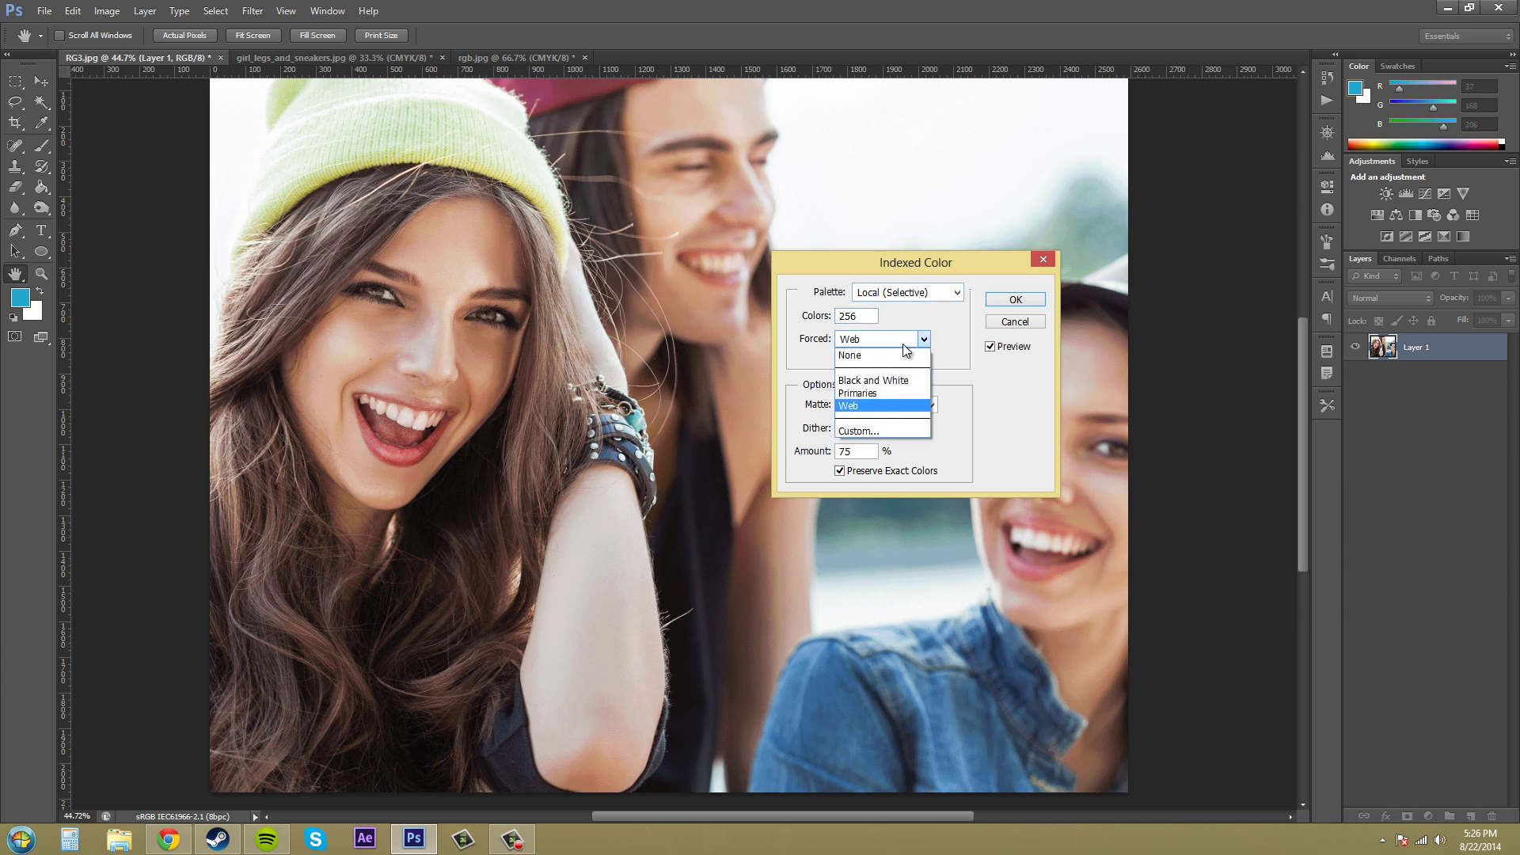
pyautogui.click(858, 407)
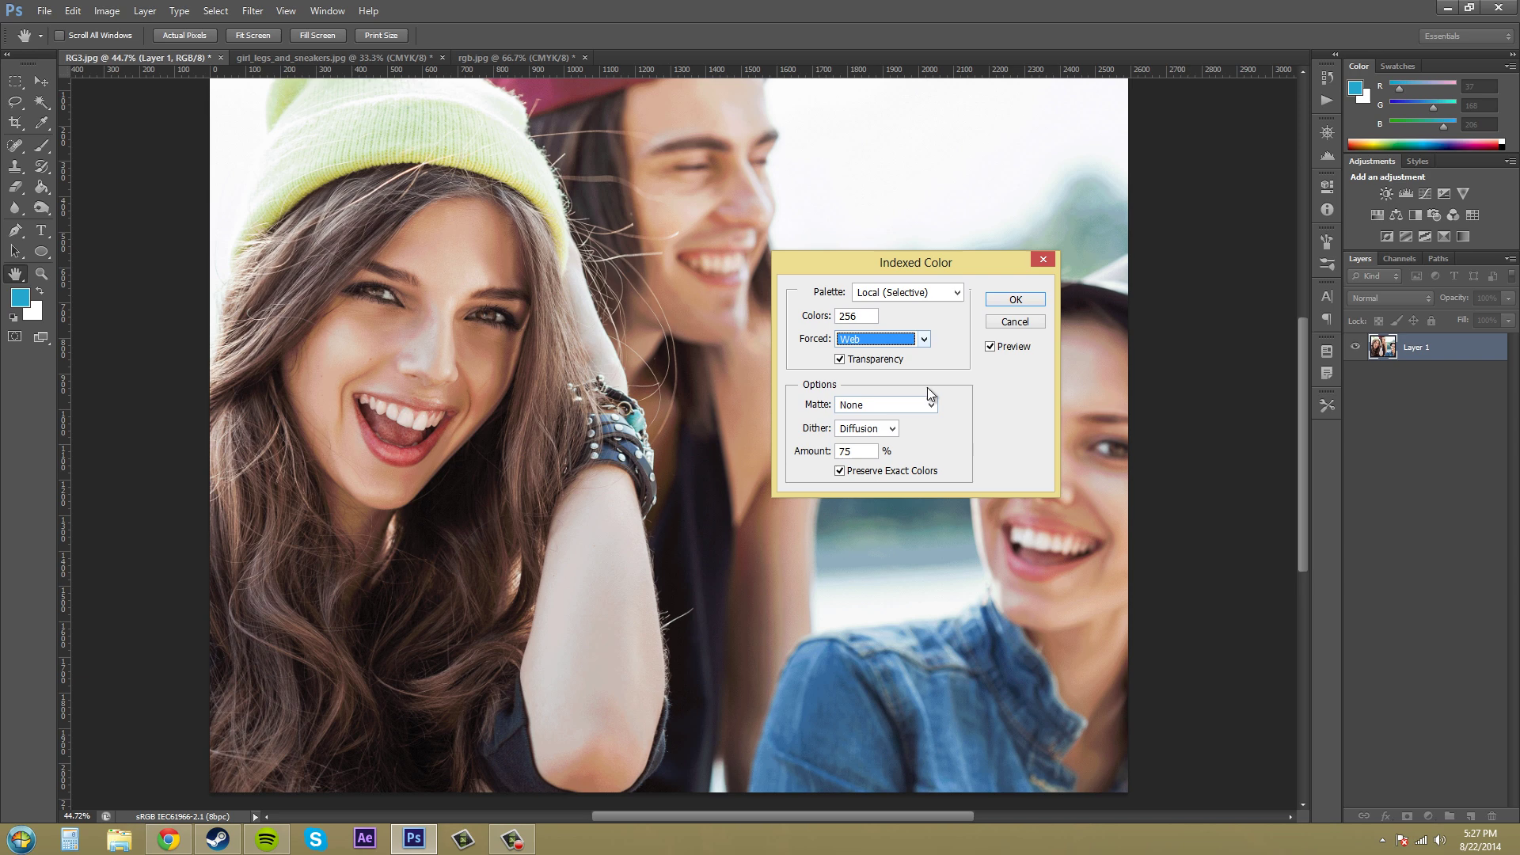
pyautogui.click(881, 339)
pyautogui.click(924, 340)
pyautogui.click(852, 398)
pyautogui.click(930, 344)
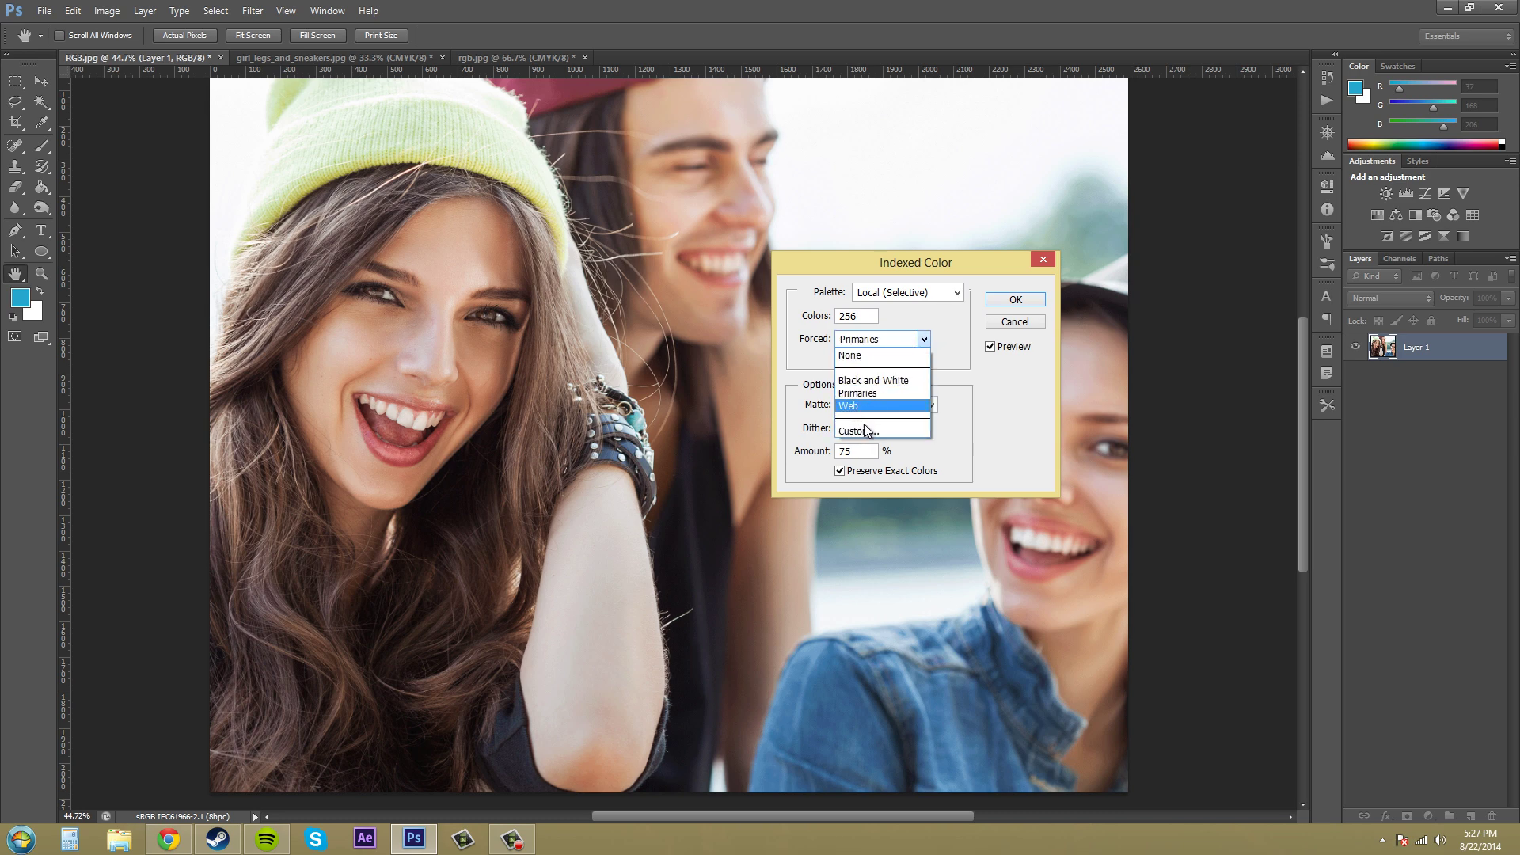
# Open the Custom forced colours palette and cancel it, keeping Primaries
pyautogui.click(874, 429)
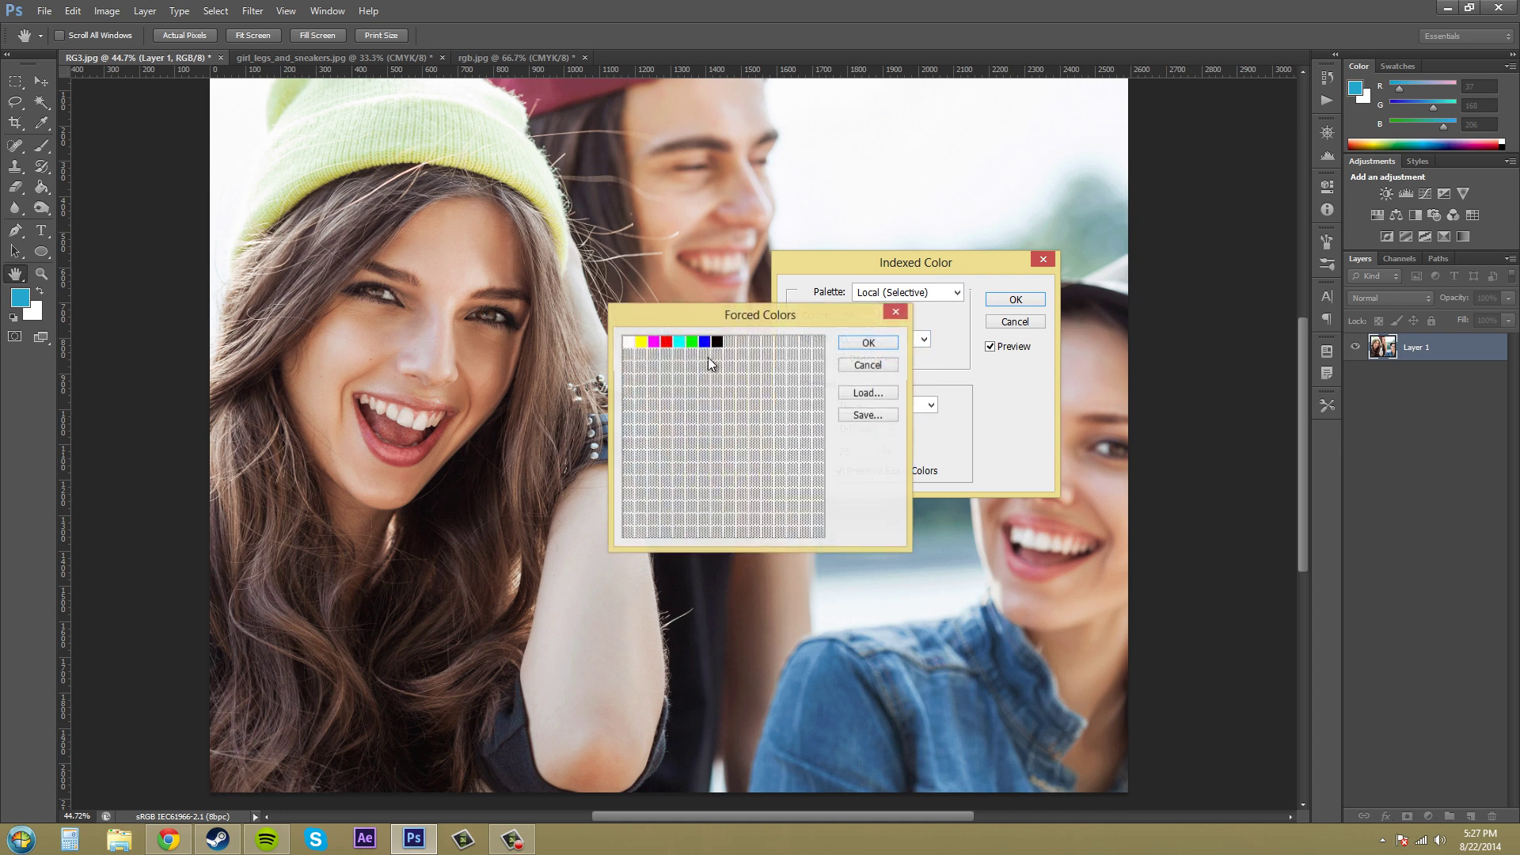
pyautogui.click(874, 368)
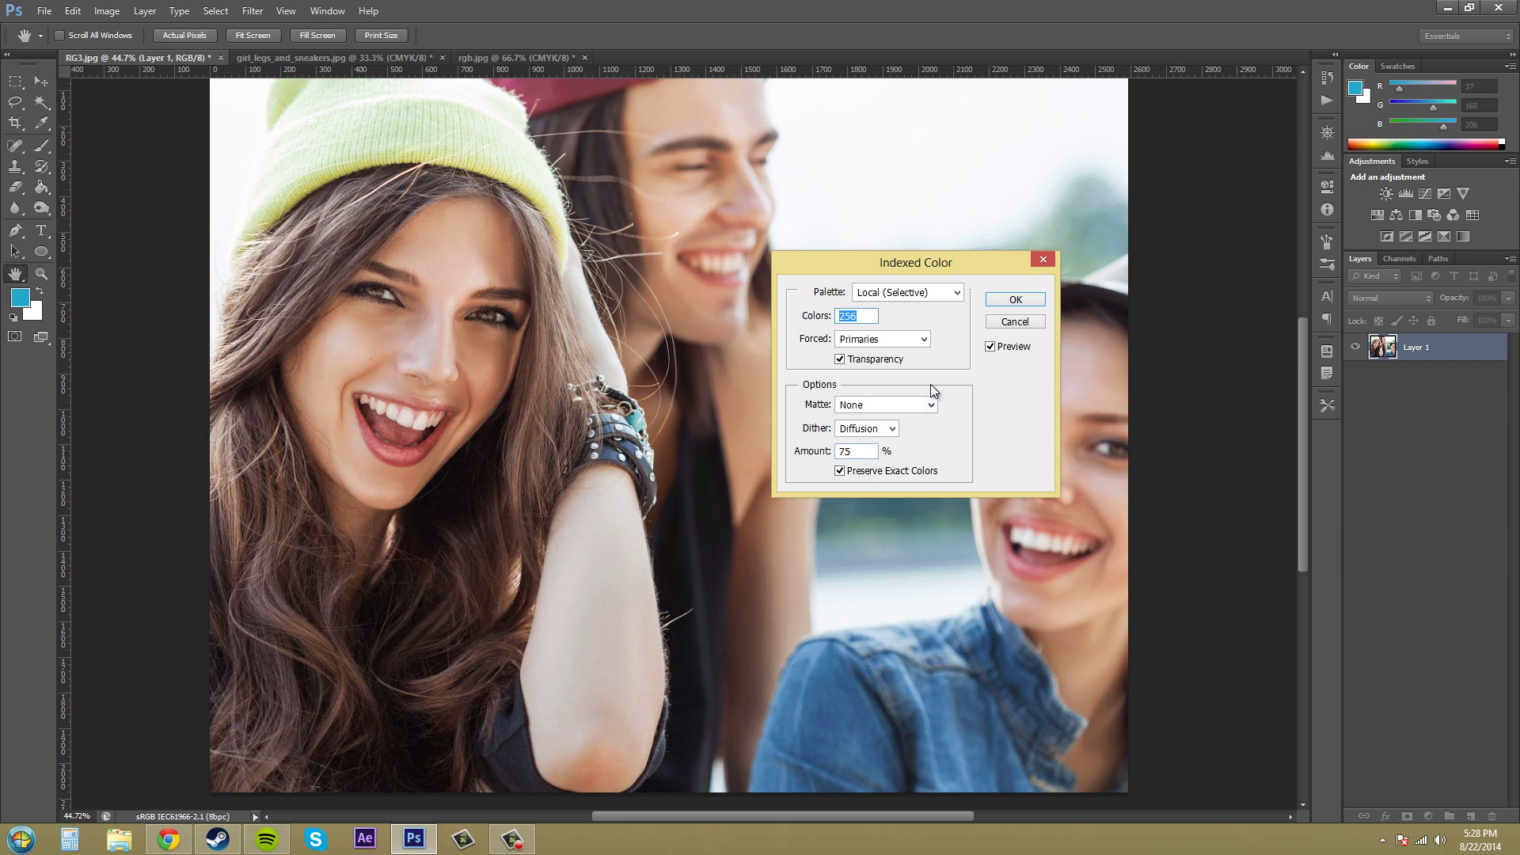
pyautogui.click(915, 405)
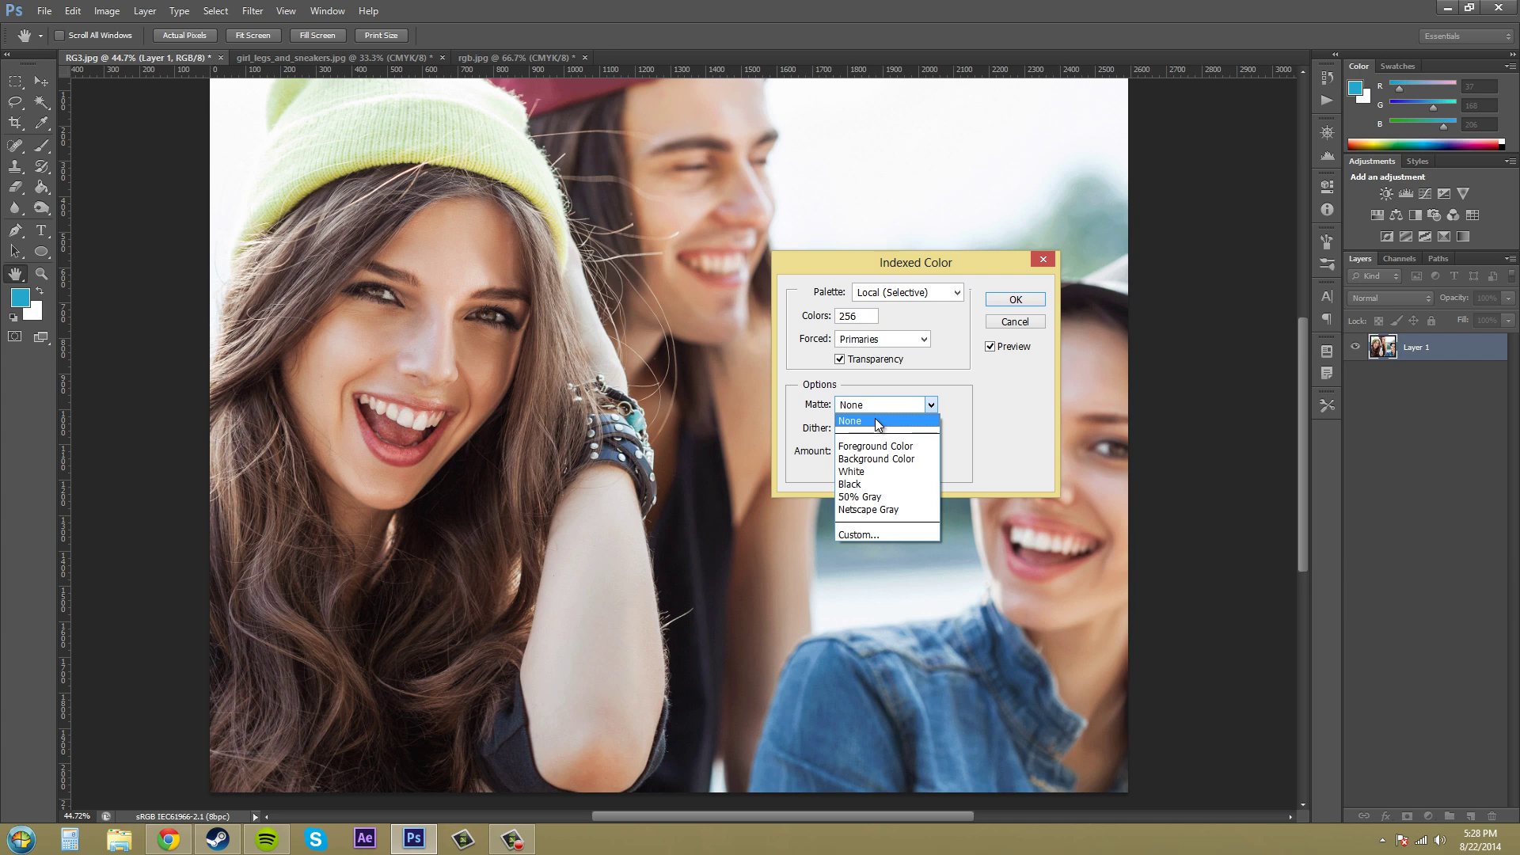
pyautogui.click(869, 534)
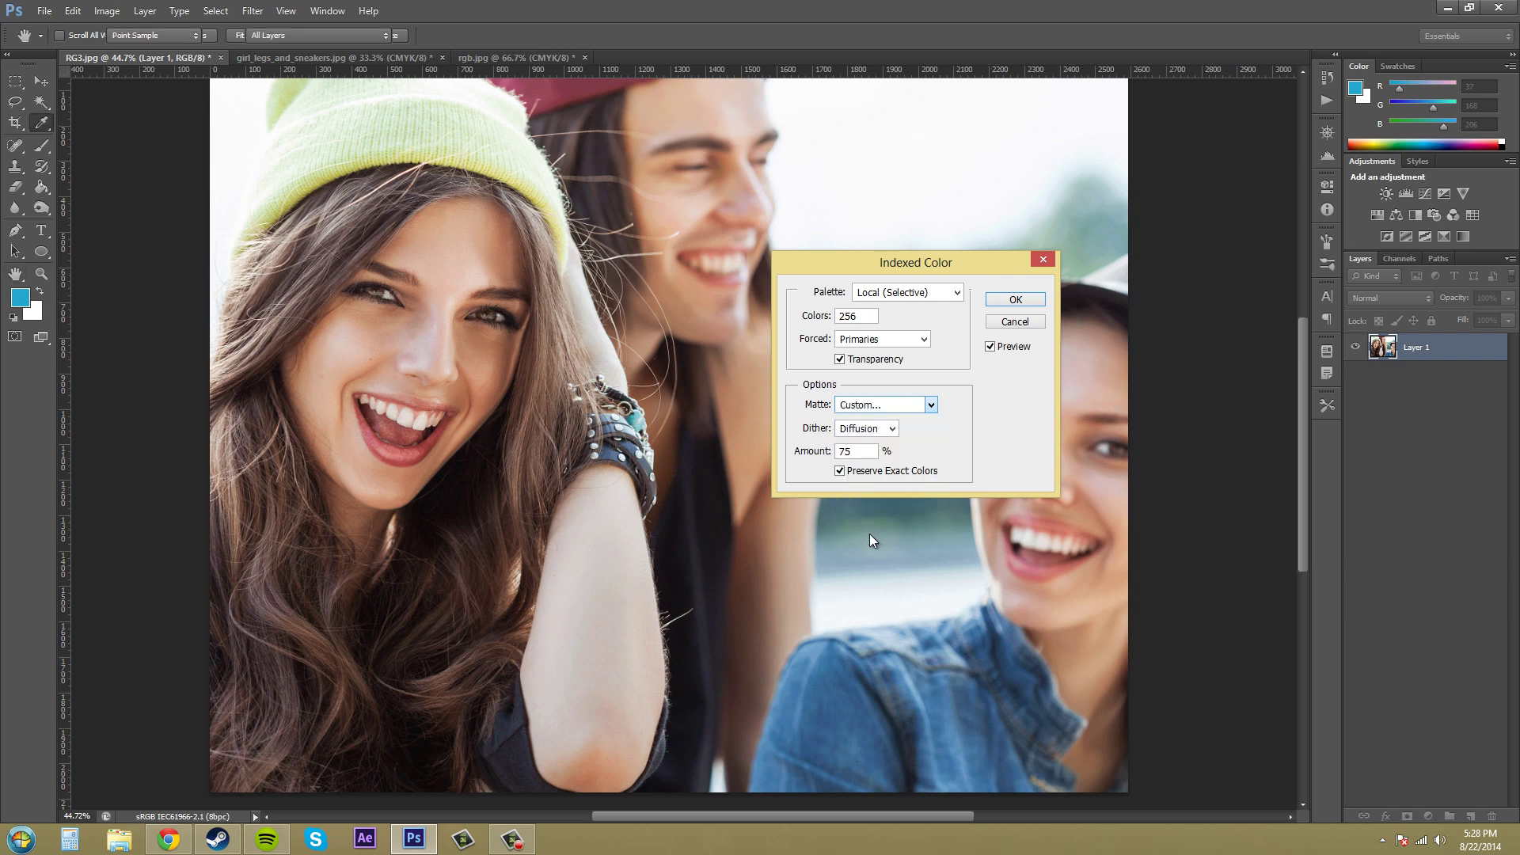
pyautogui.click(928, 348)
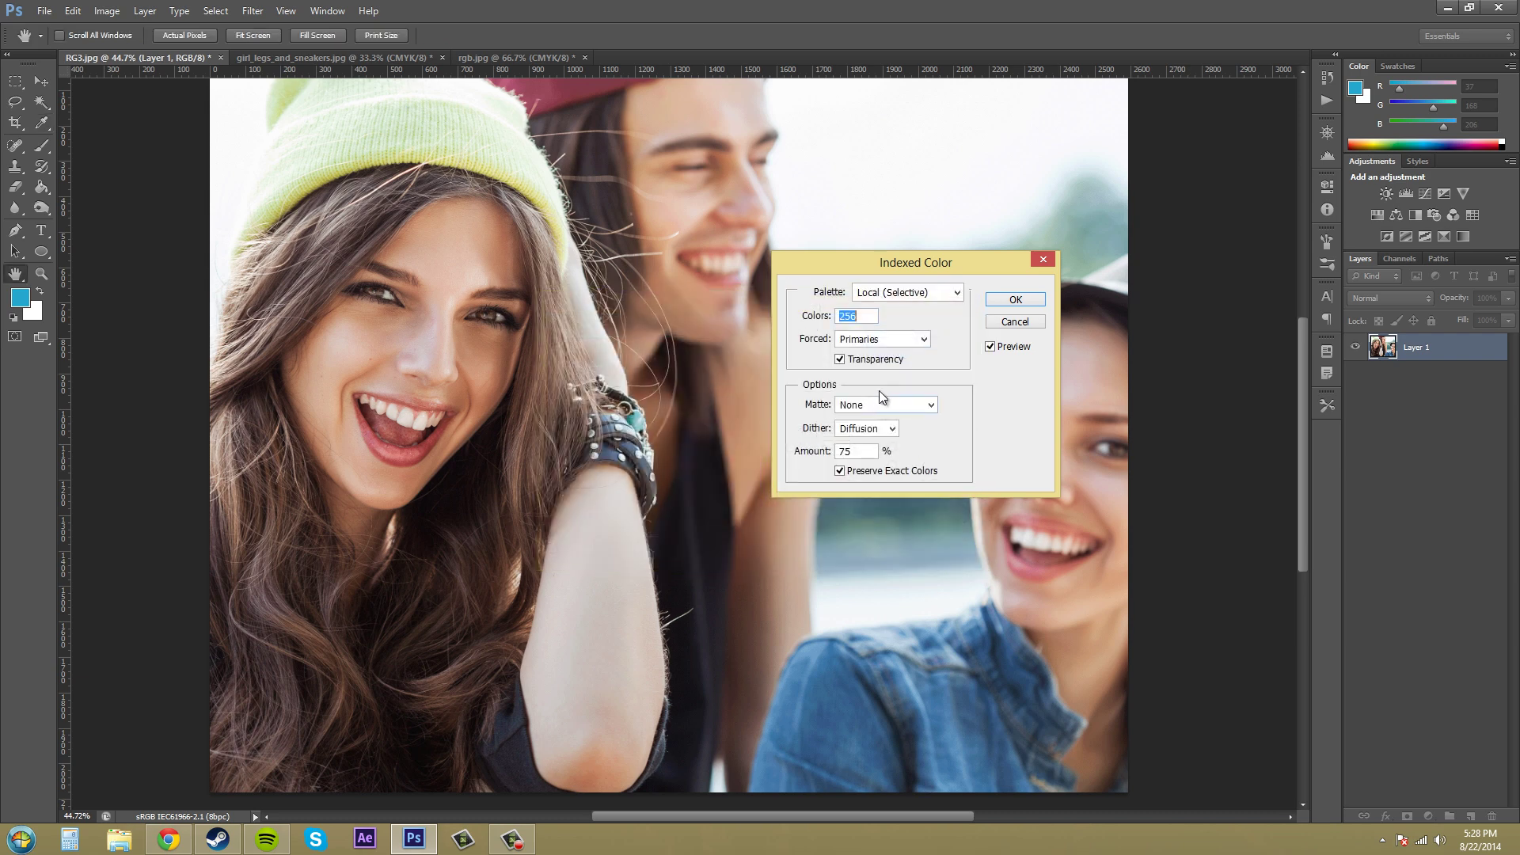
pyautogui.click(882, 404)
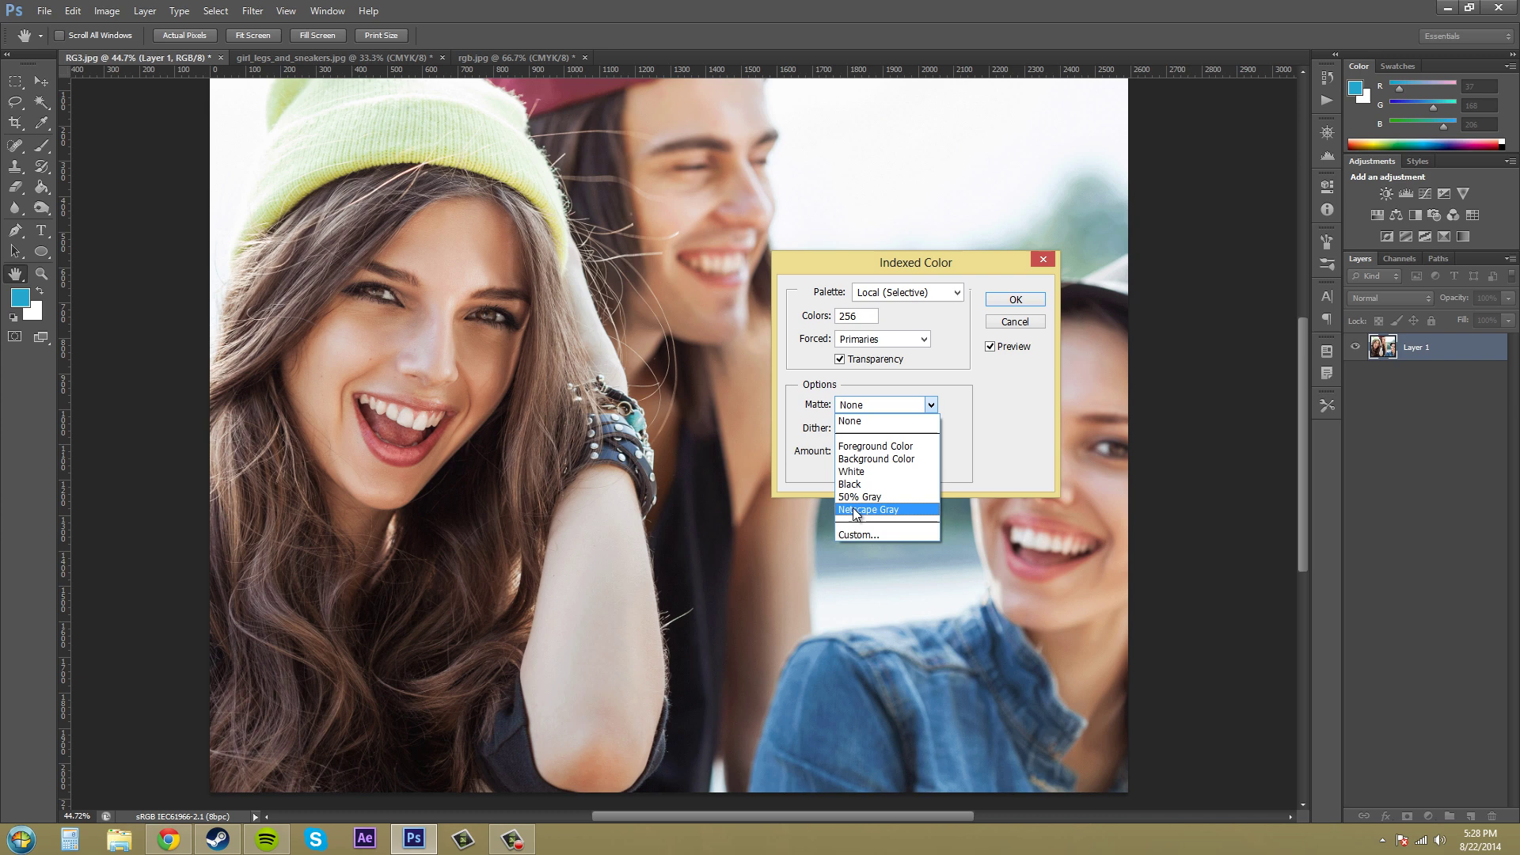
pyautogui.click(915, 405)
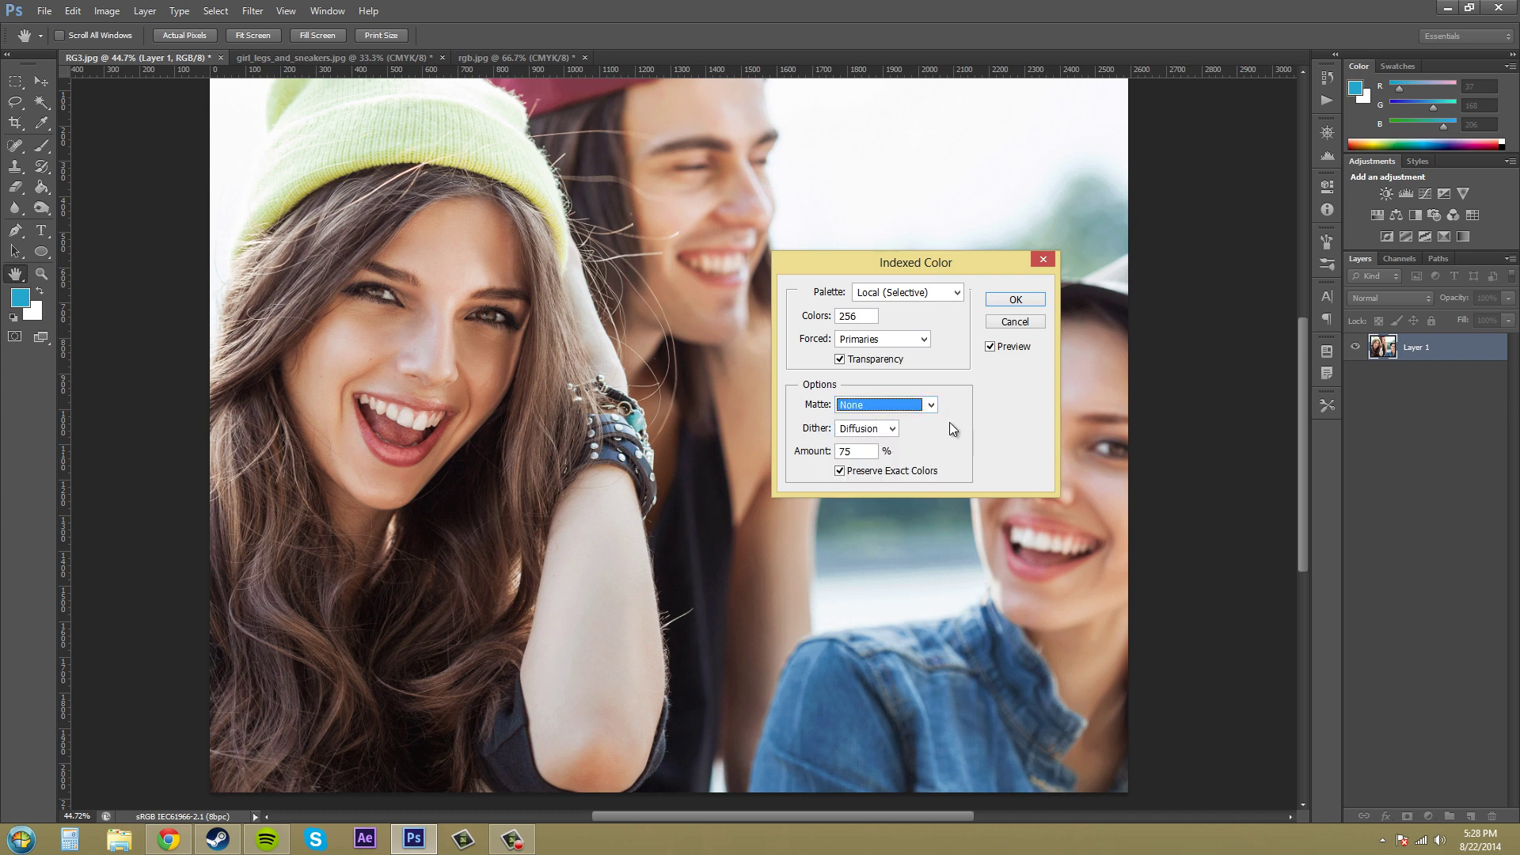
# Keep Diffusion dither, move the dialog aside, then set dithering to None
pyautogui.click(874, 432)
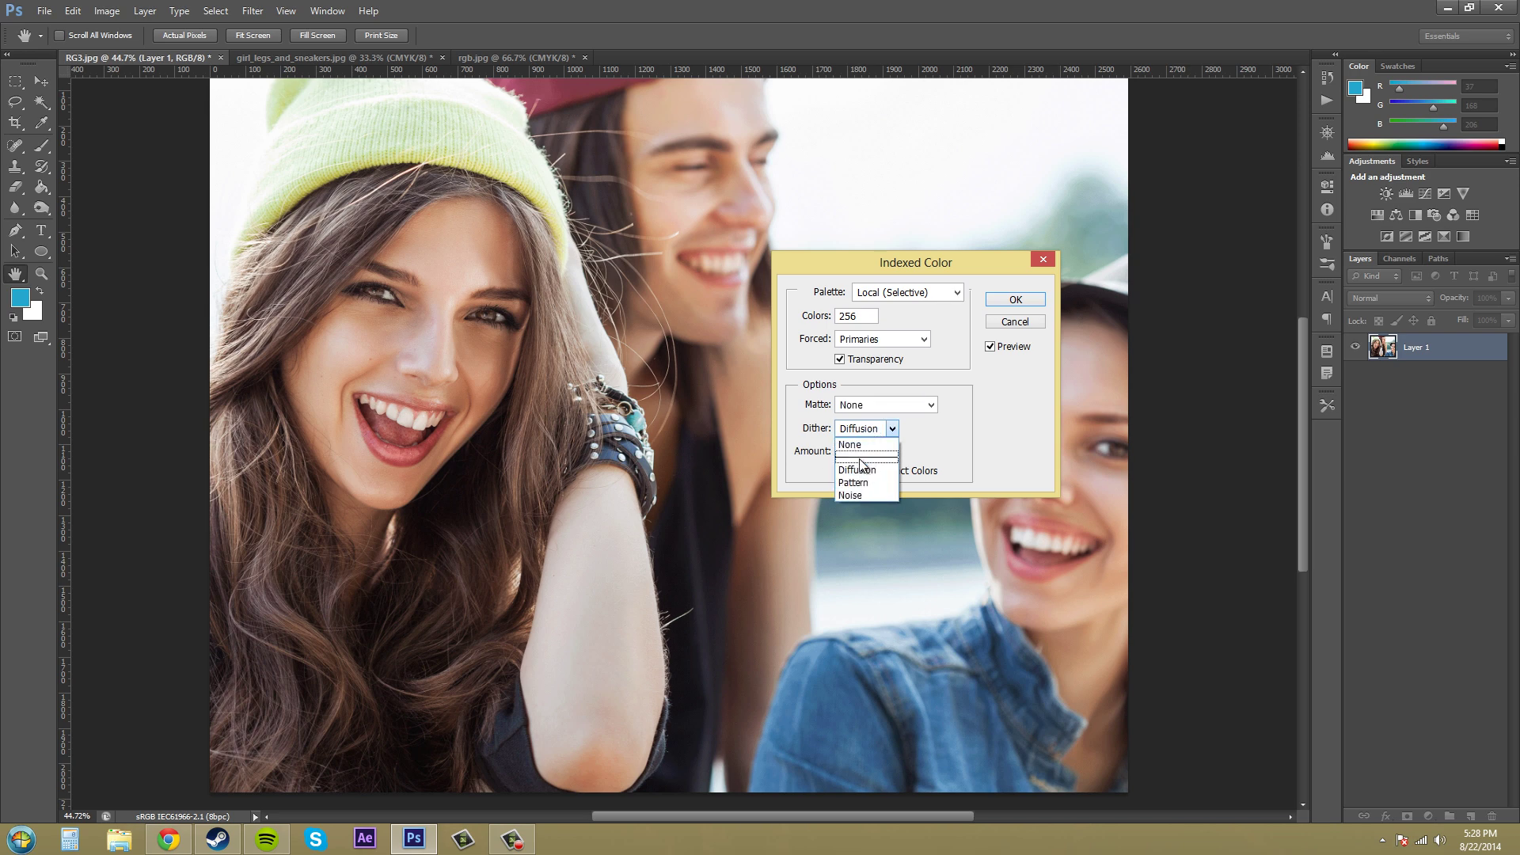
pyautogui.click(1000, 462)
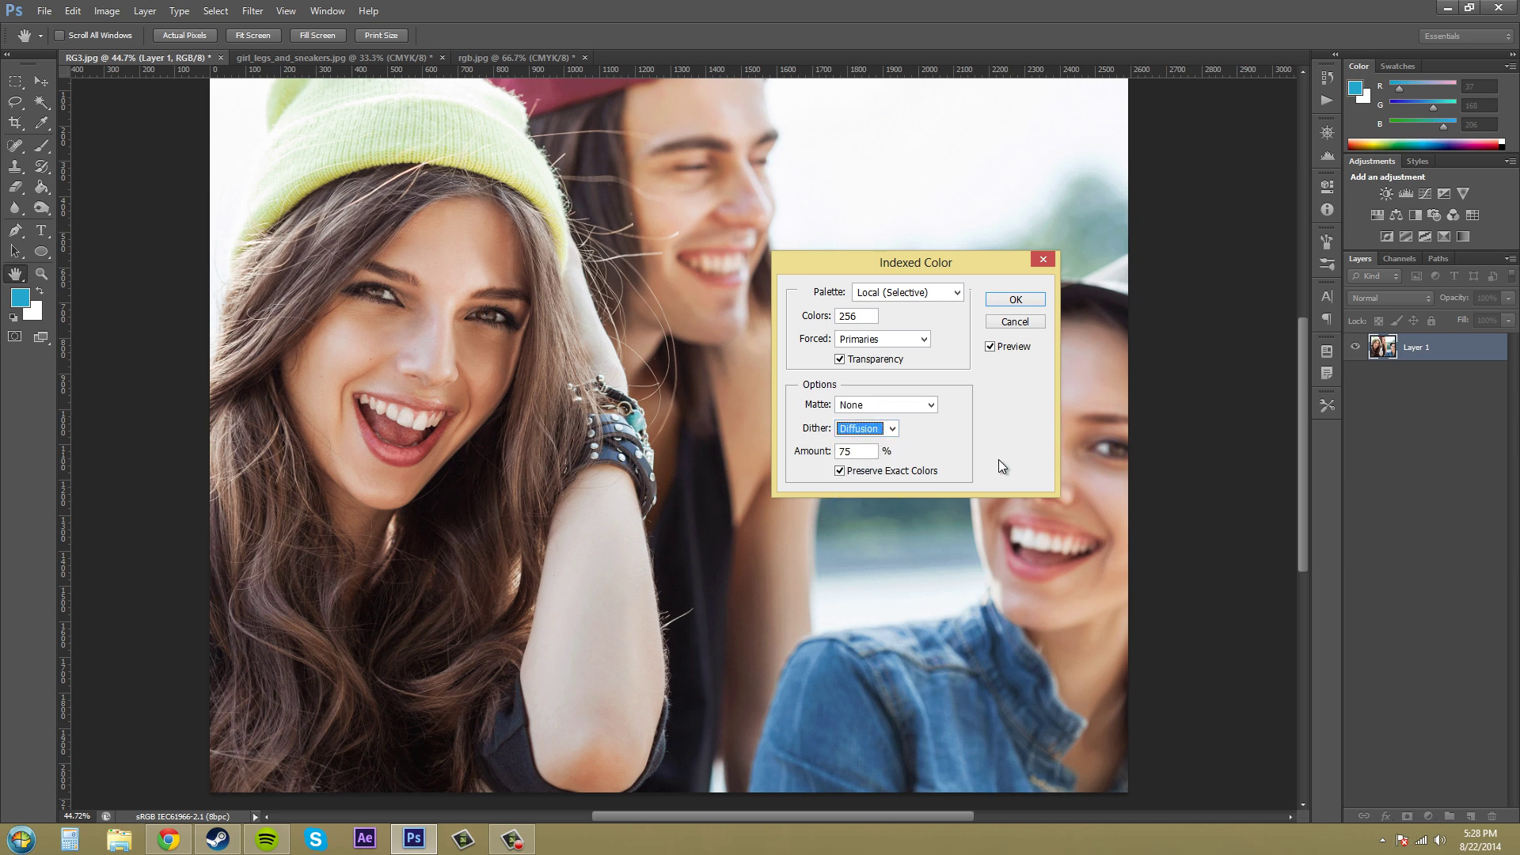
pyautogui.moveTo(916, 271); pyautogui.dragTo(1290, 414)
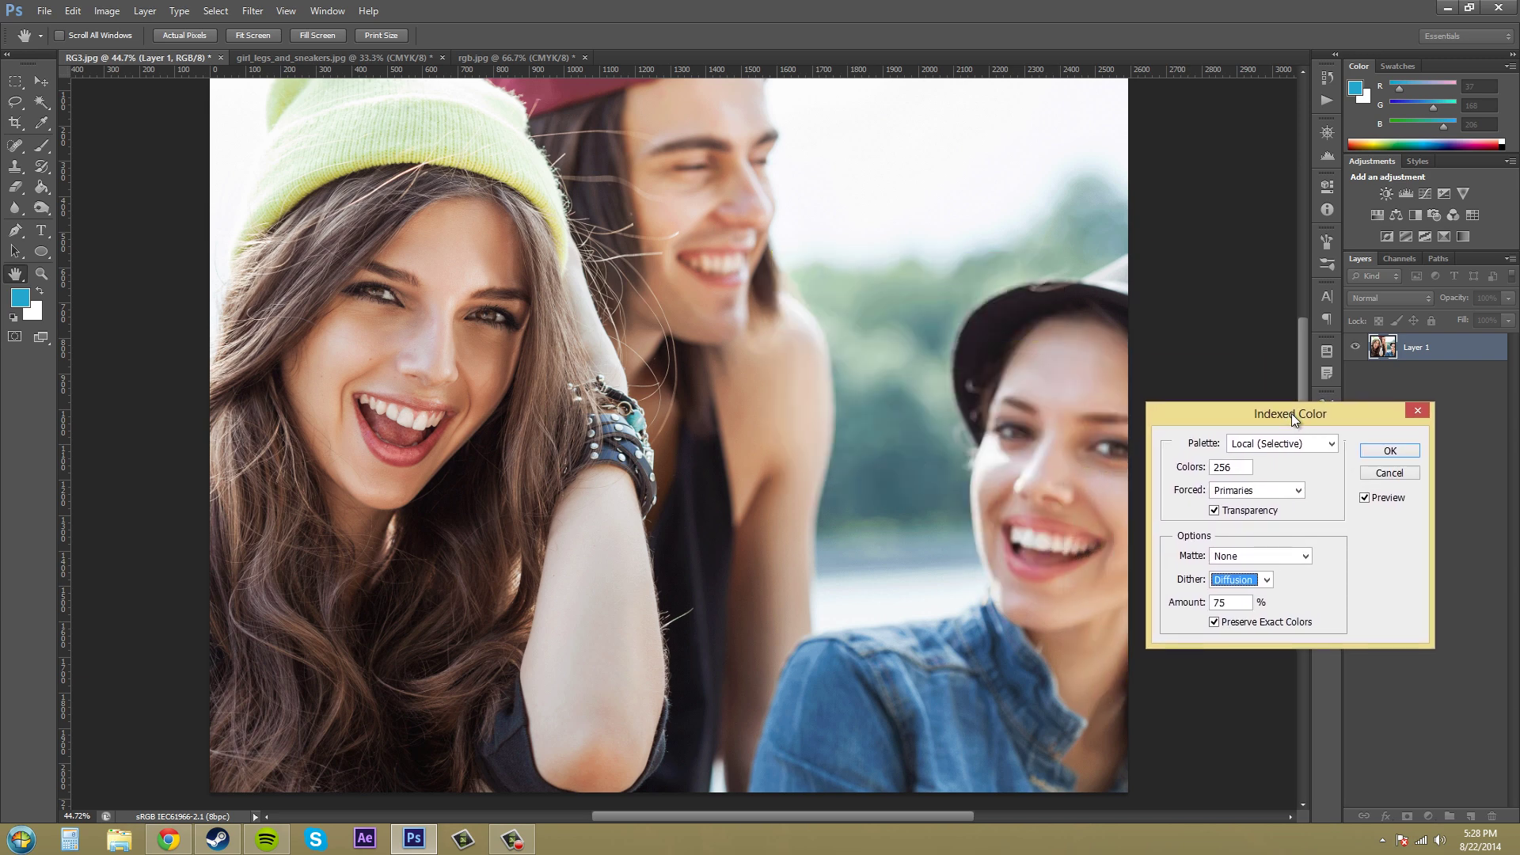
pyautogui.click(1238, 583)
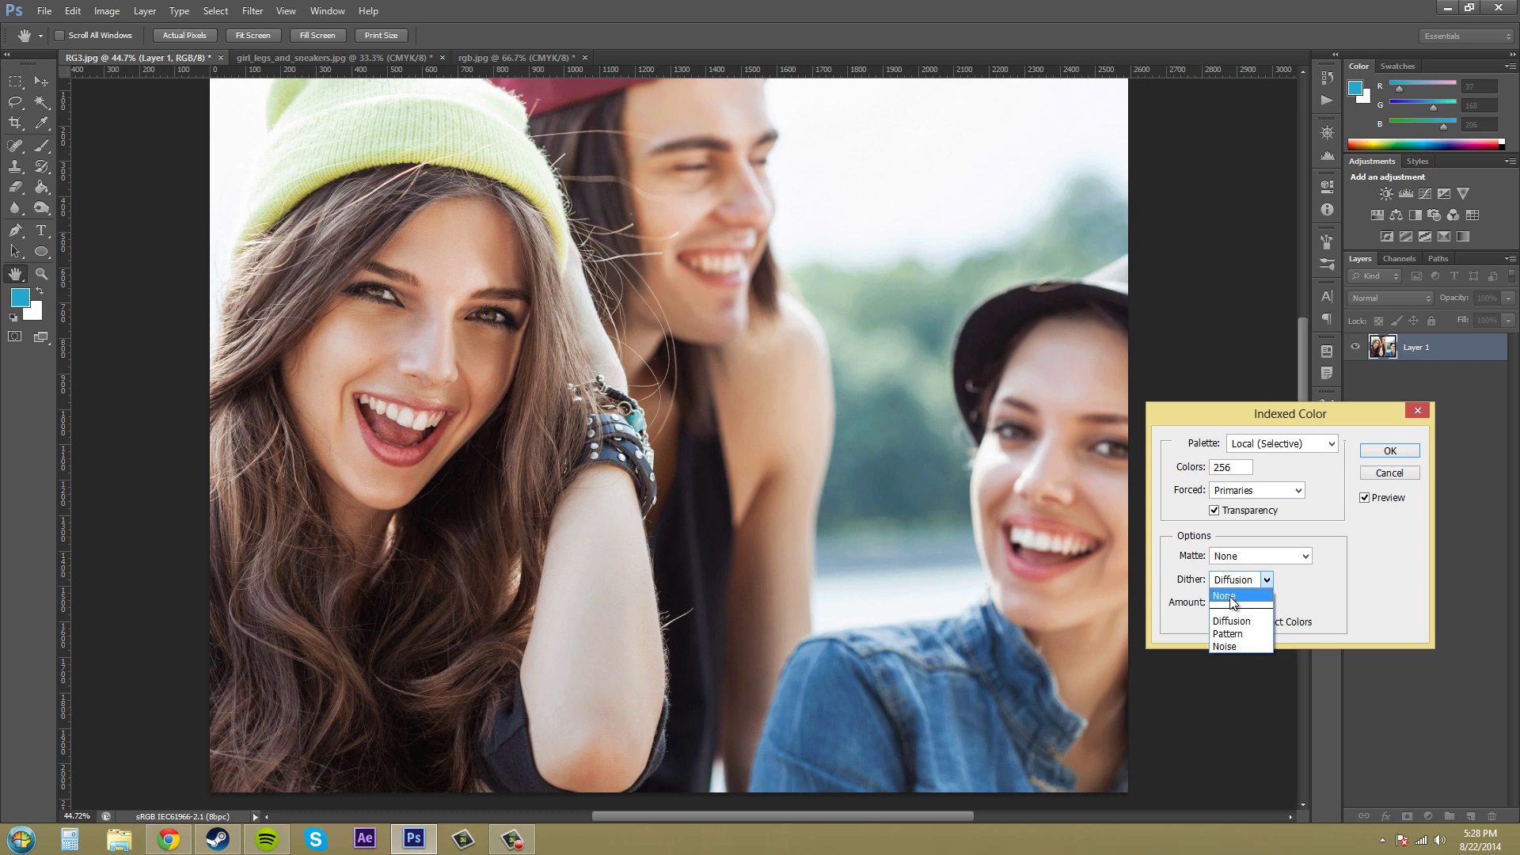
pyautogui.click(1226, 598)
# Set Forced colours to Web and toggle Preview to compare the result
pyautogui.click(1266, 489)
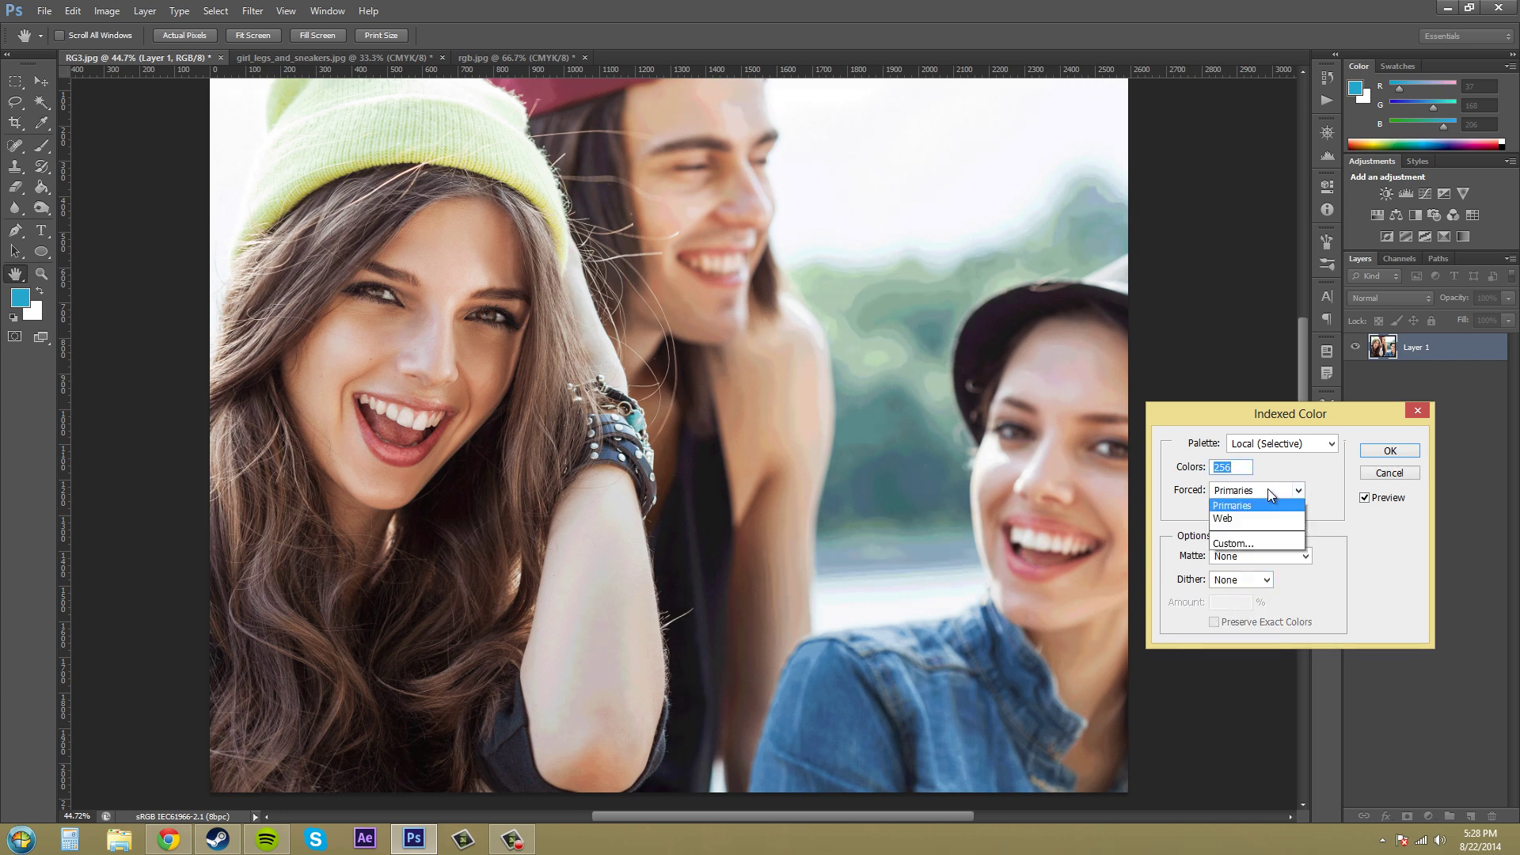
pyautogui.click(1235, 557)
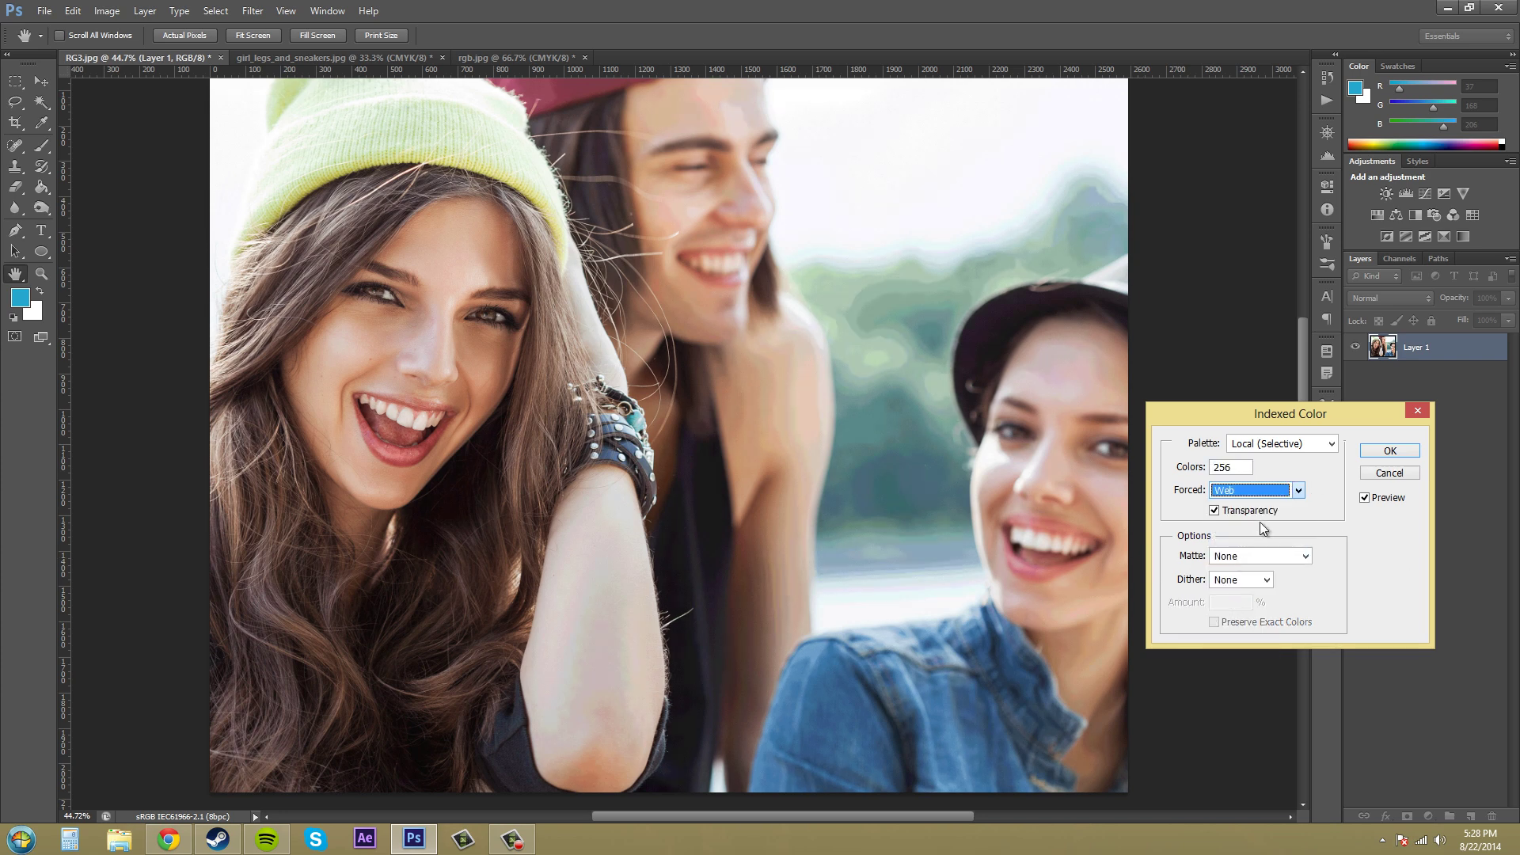
pyautogui.click(1365, 497)
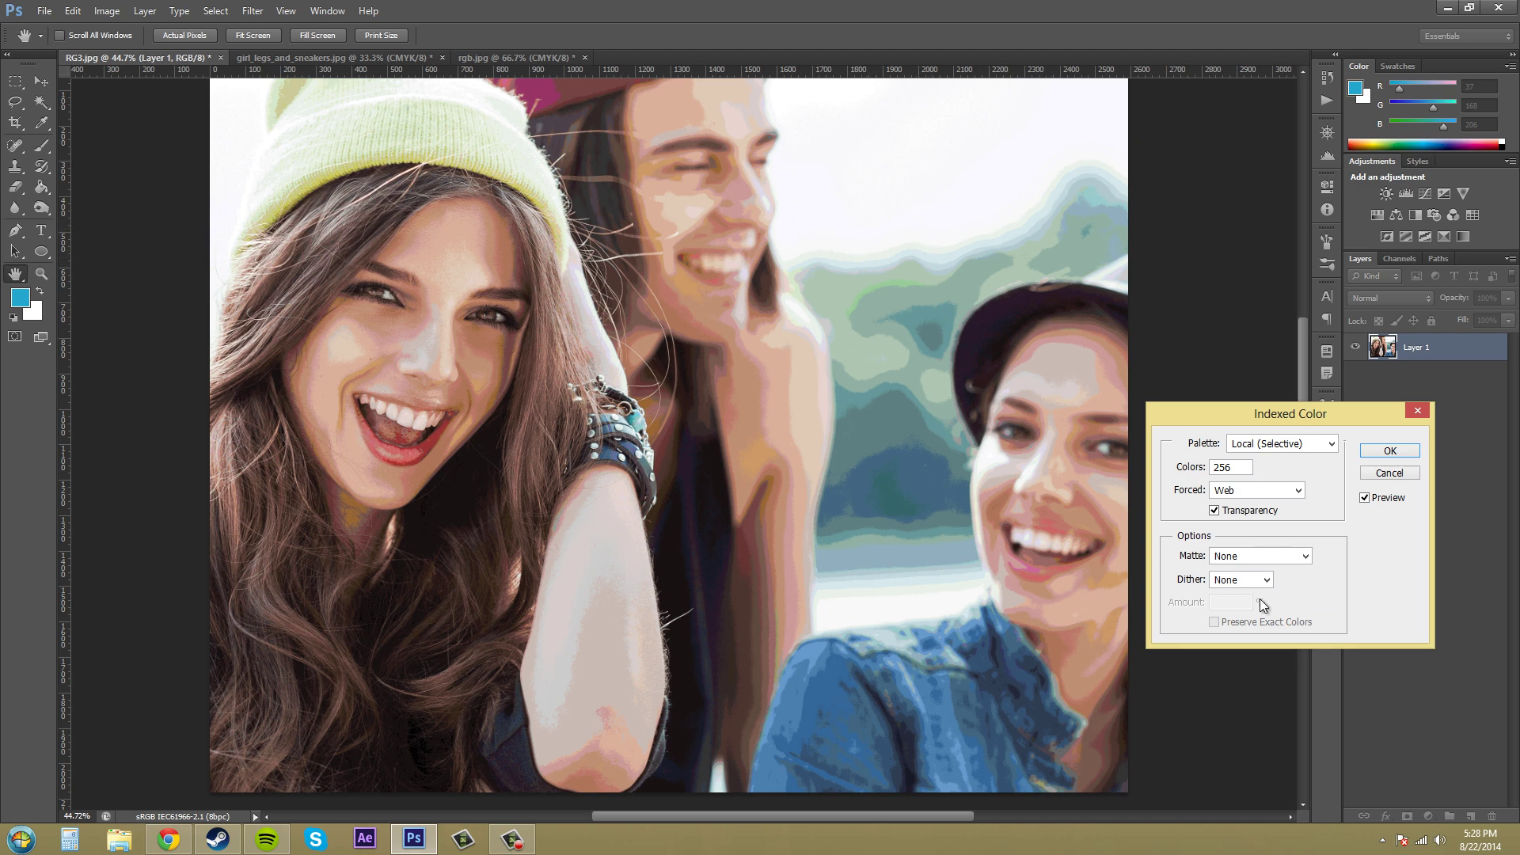
# Compare Diffusion, Pattern and Noise dithering, ending back on Diffusion
pyautogui.click(1246, 579)
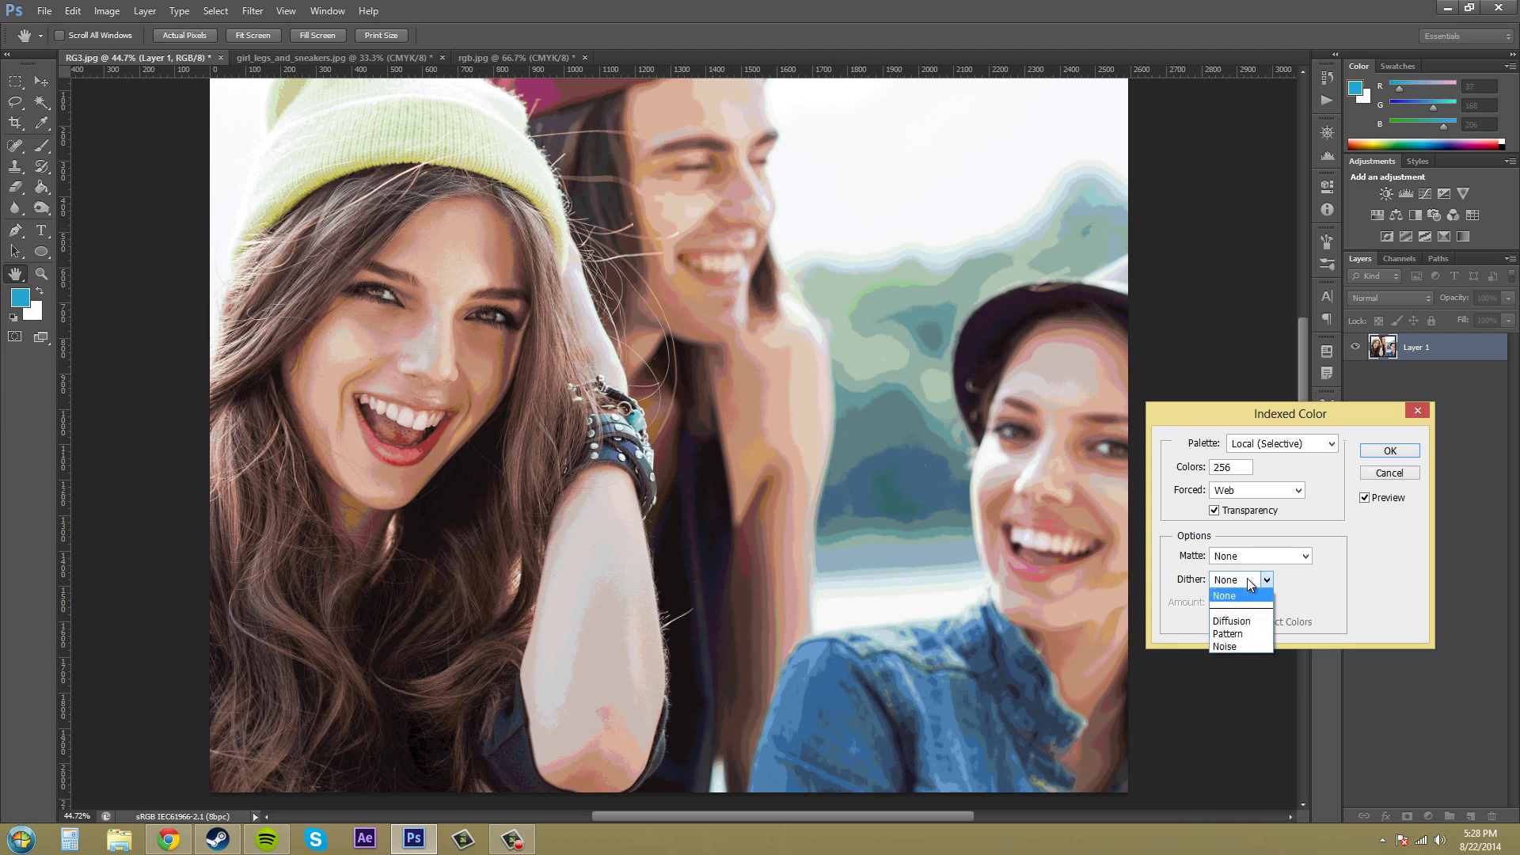
pyautogui.click(1237, 621)
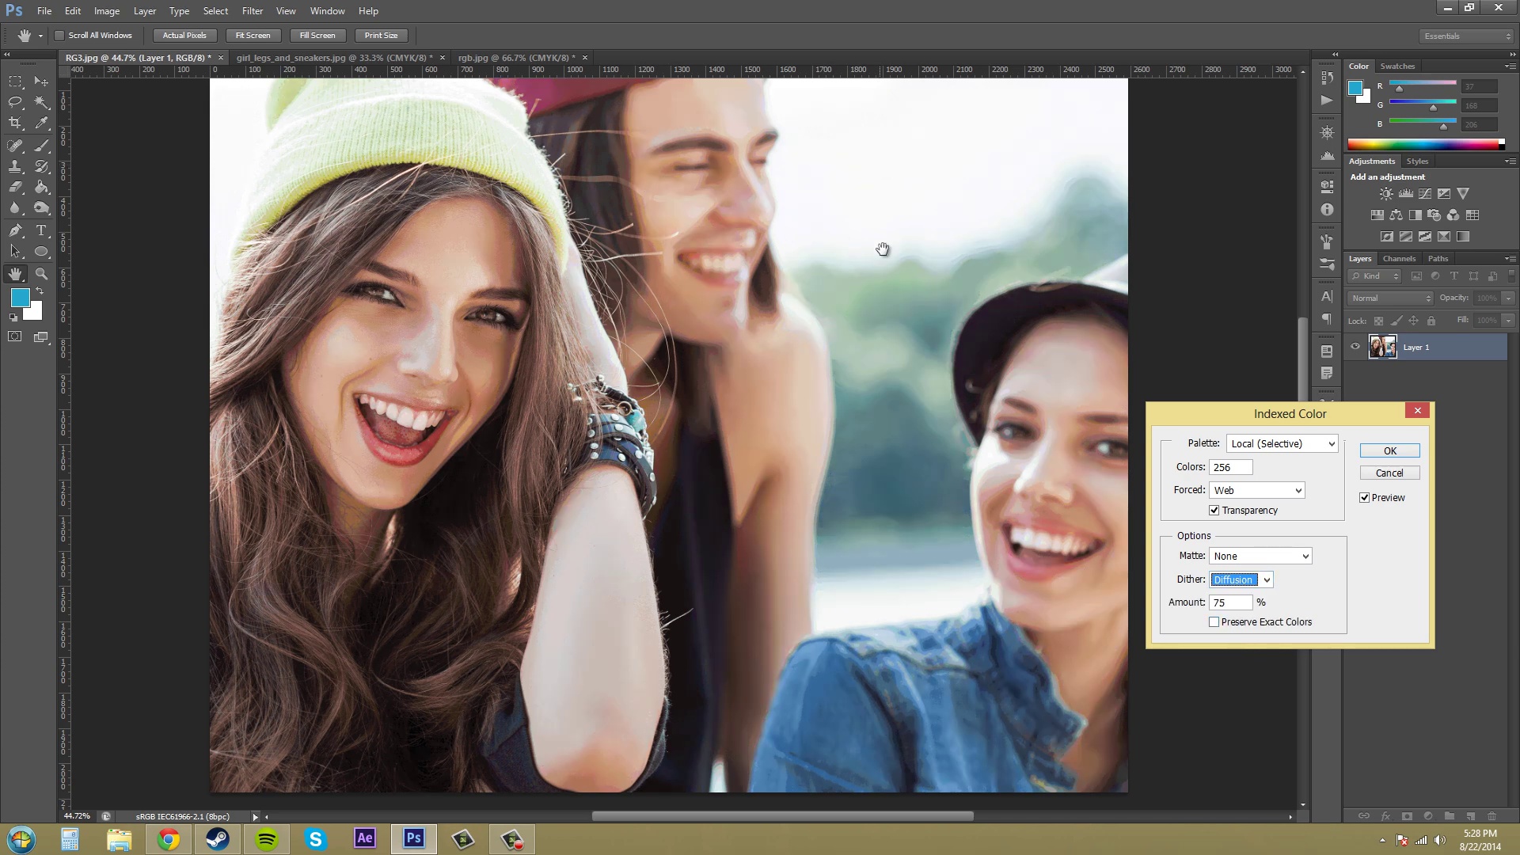
pyautogui.click(1266, 580)
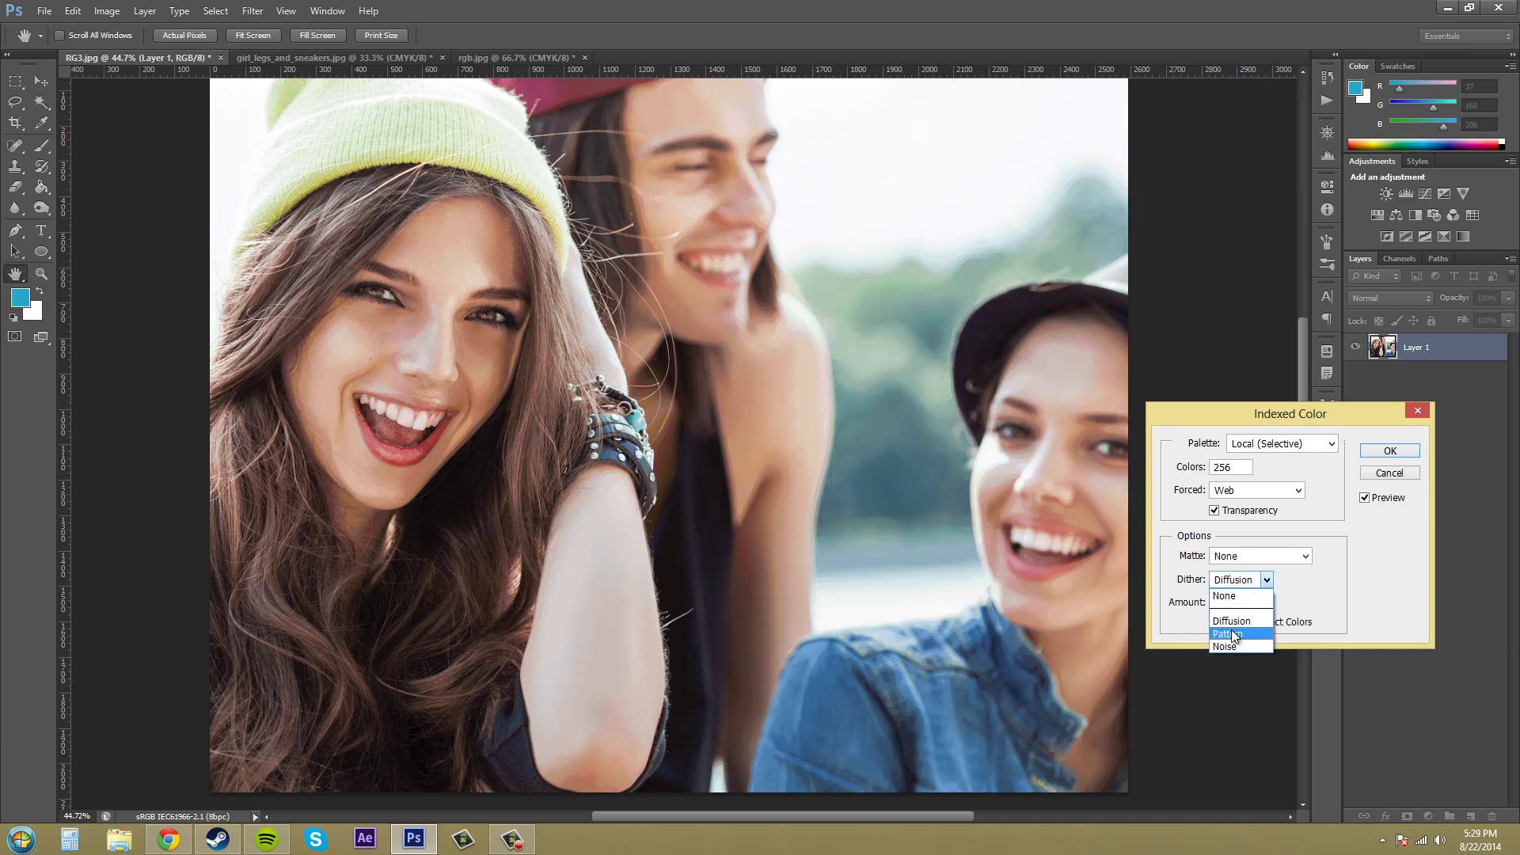
pyautogui.click(1230, 633)
pyautogui.click(1267, 582)
pyautogui.click(1233, 646)
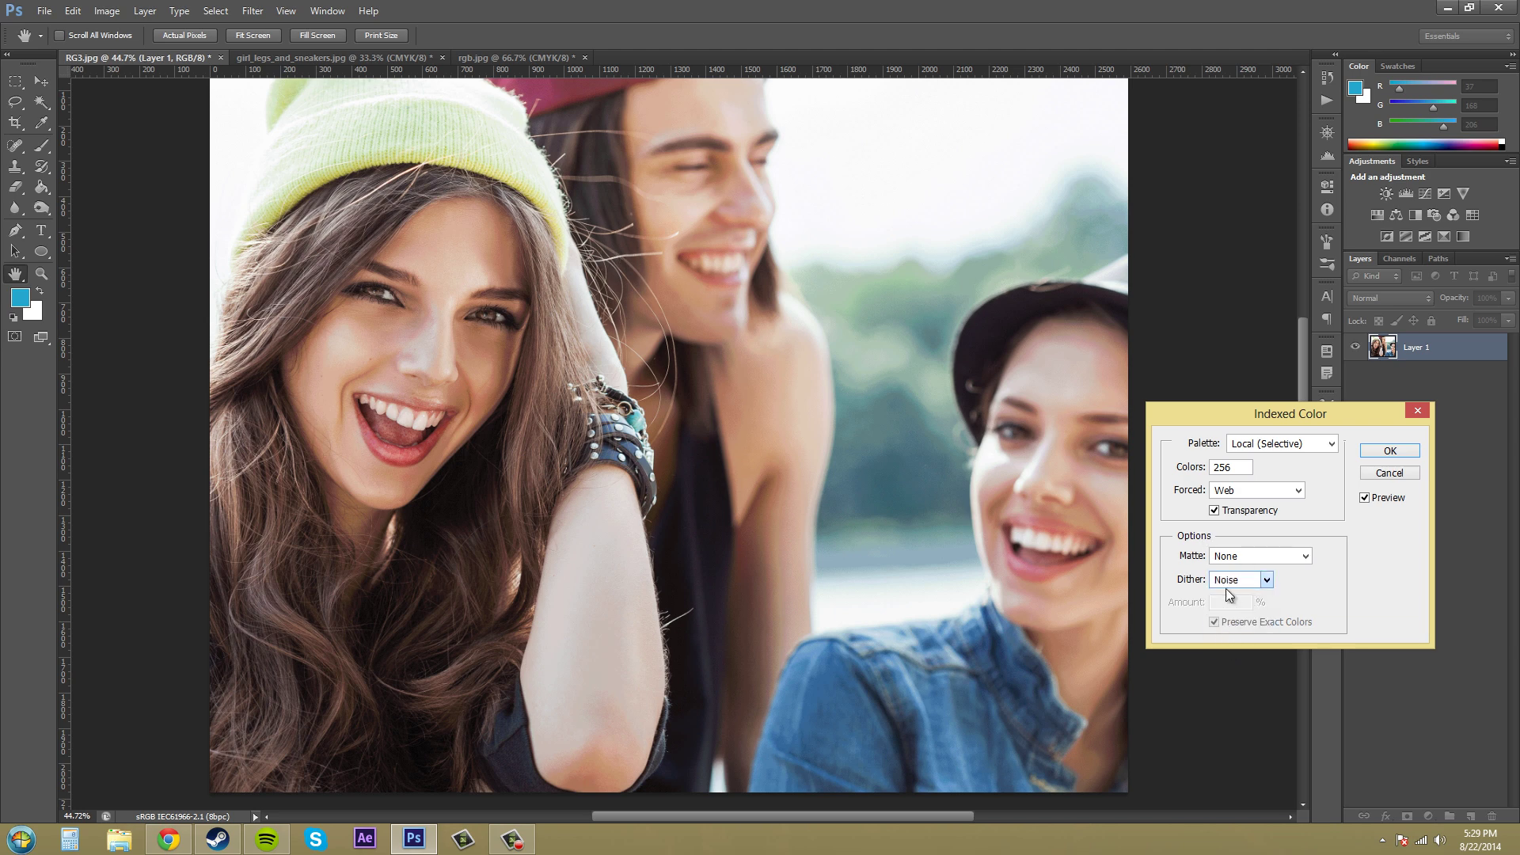
pyautogui.click(1233, 583)
pyautogui.click(1223, 611)
pyautogui.doubleClick(1240, 601)
pyautogui.write('100')
pyautogui.click(1267, 578)
pyautogui.click(1241, 594)
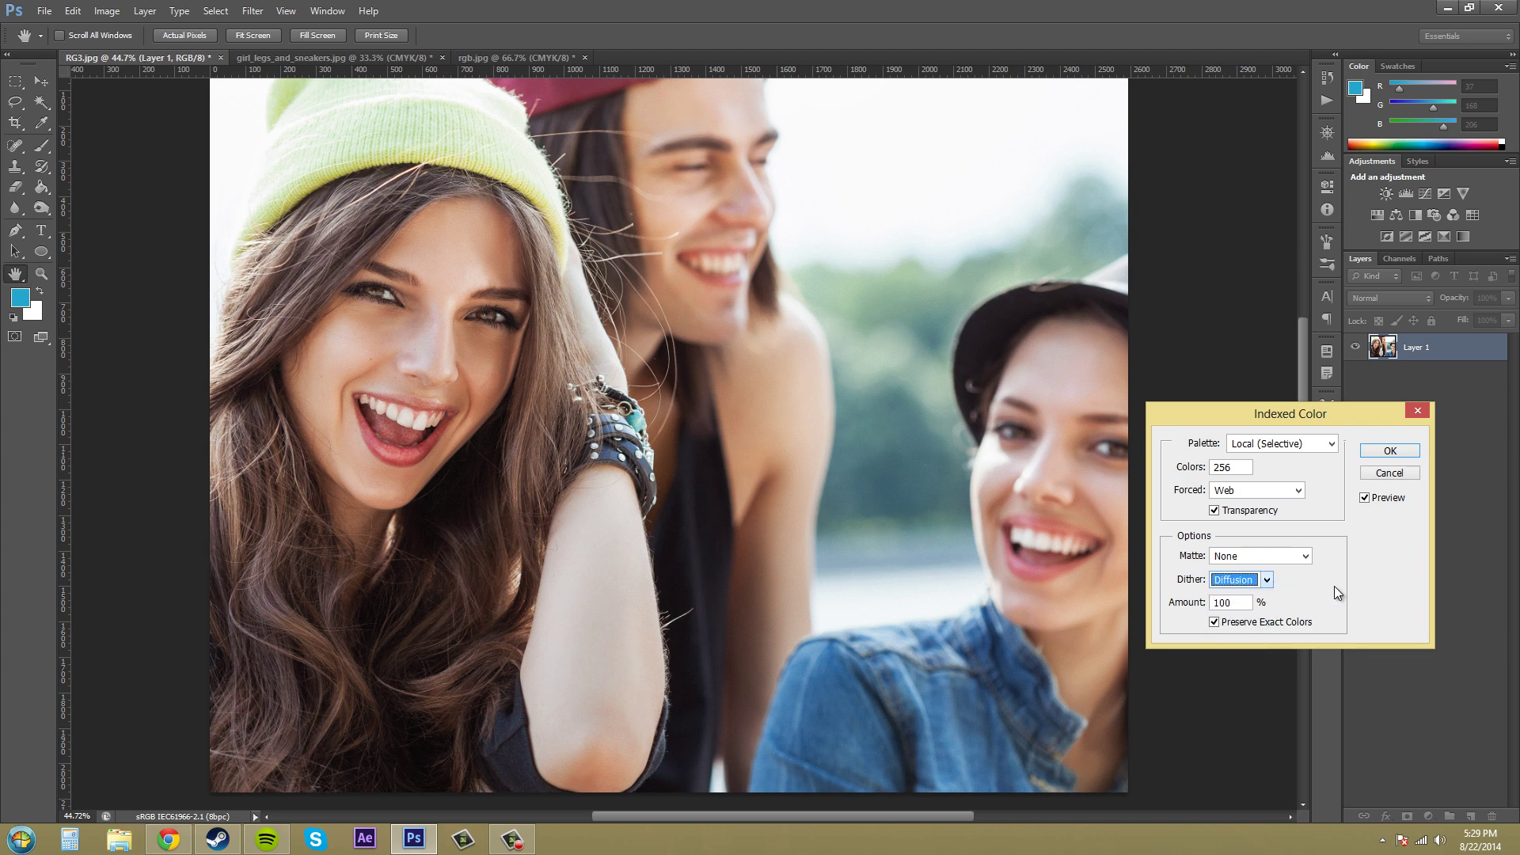
pyautogui.click(1363, 499)
pyautogui.doubleClick(1226, 600)
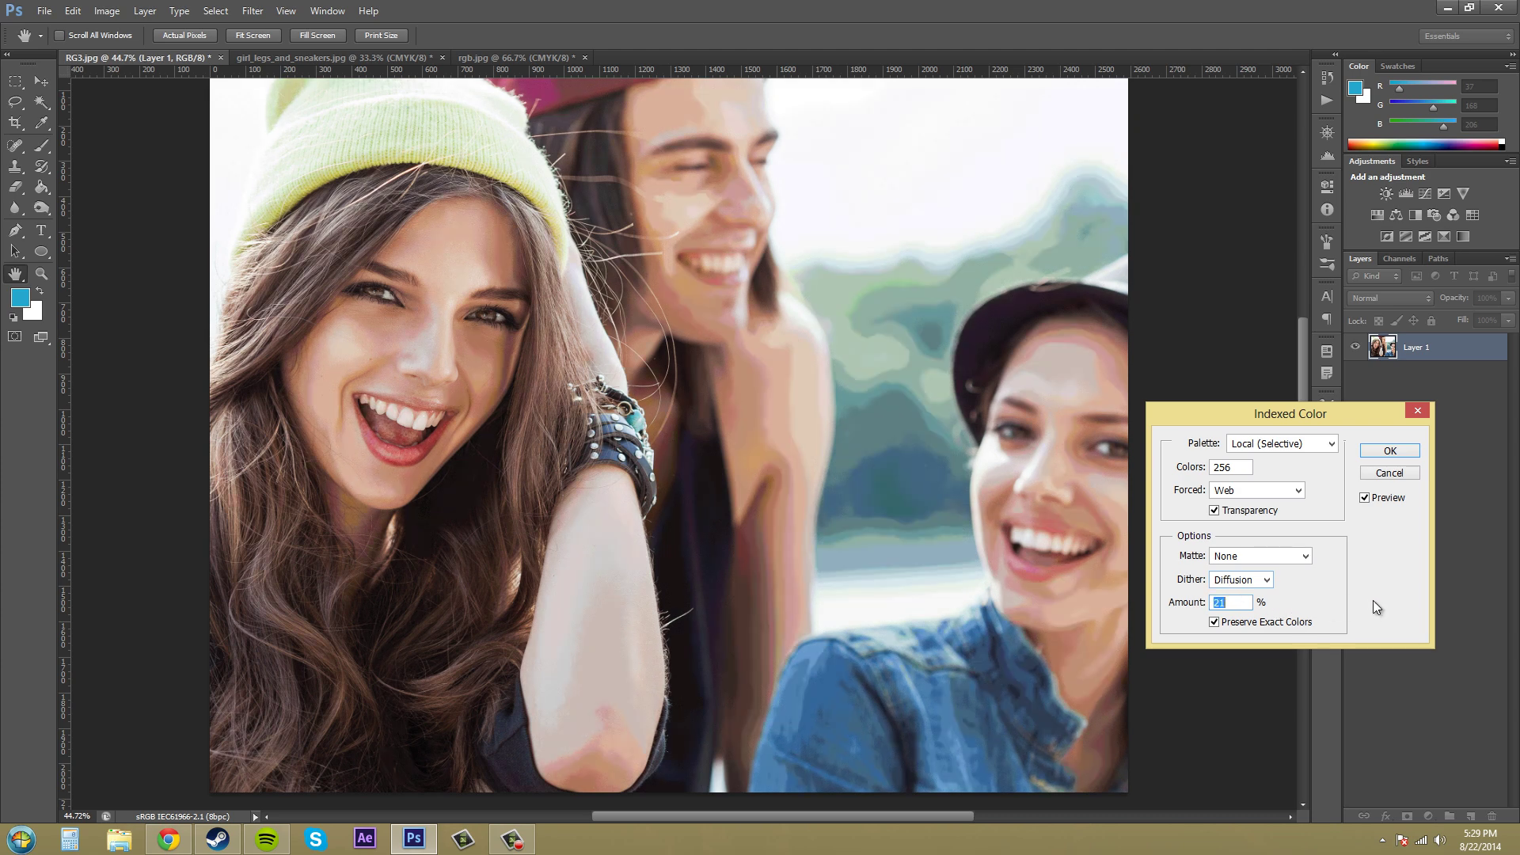
pyautogui.click(1363, 497)
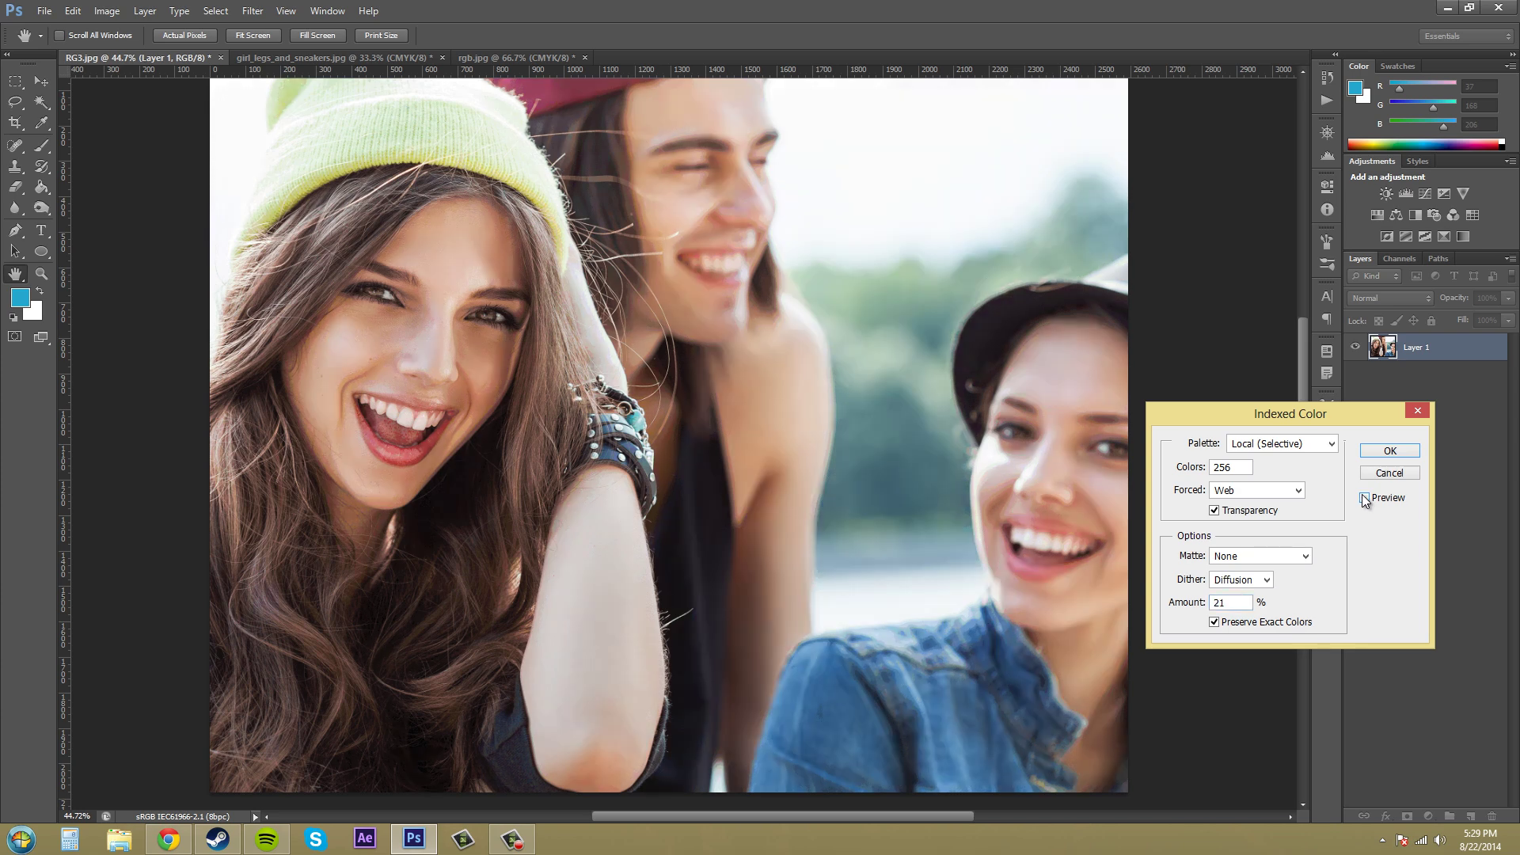
pyautogui.click(1363, 497)
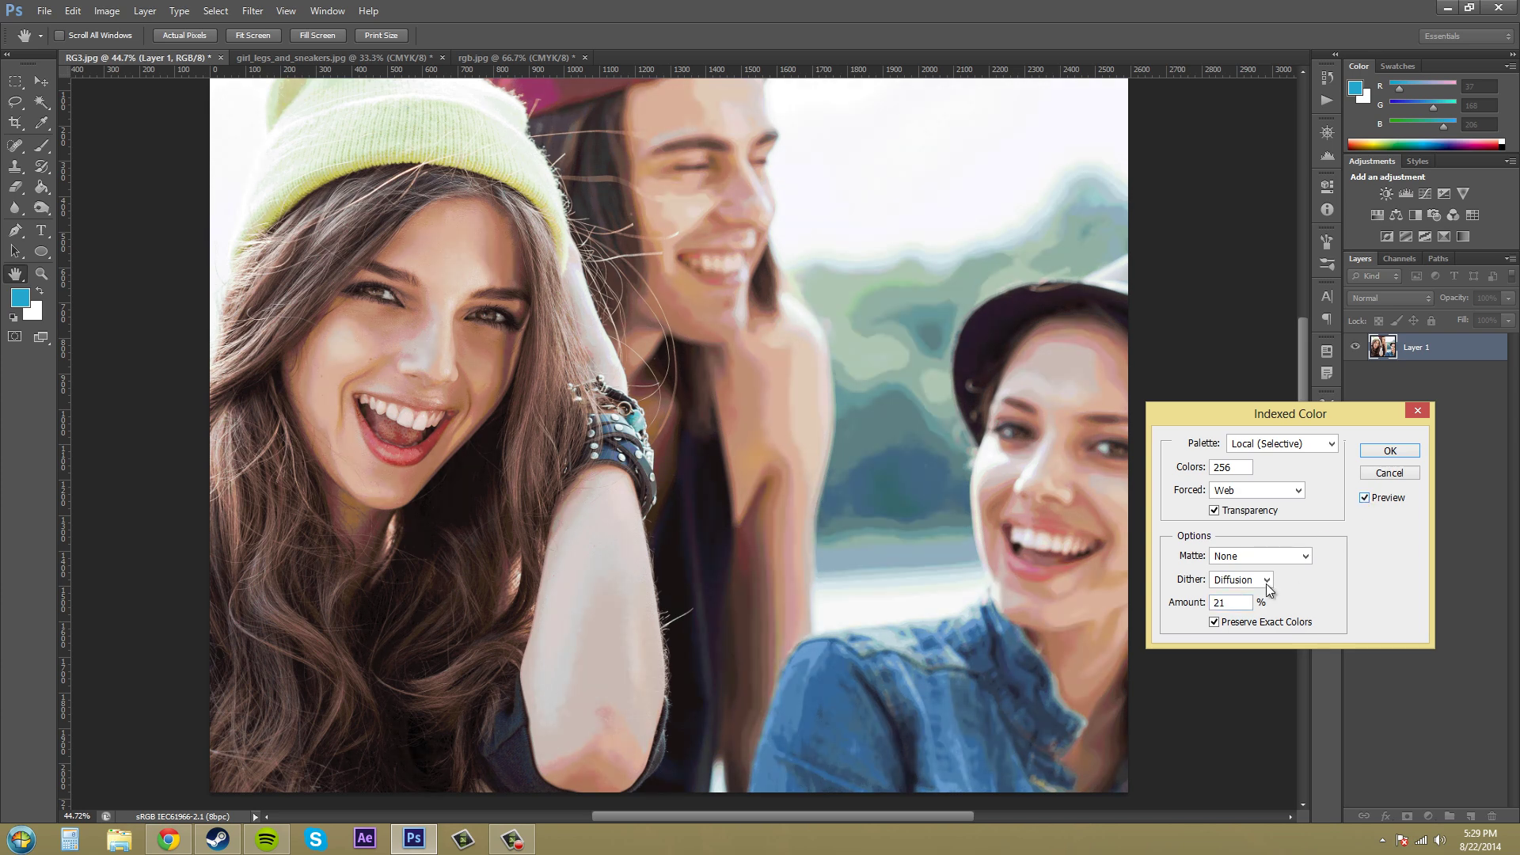
pyautogui.write('75')
# Uncheck Preserve Exact Colors and apply the Indexed Color conversion with OK
pyautogui.click(1215, 623)
pyautogui.click(1389, 451)
pyautogui.press('z')
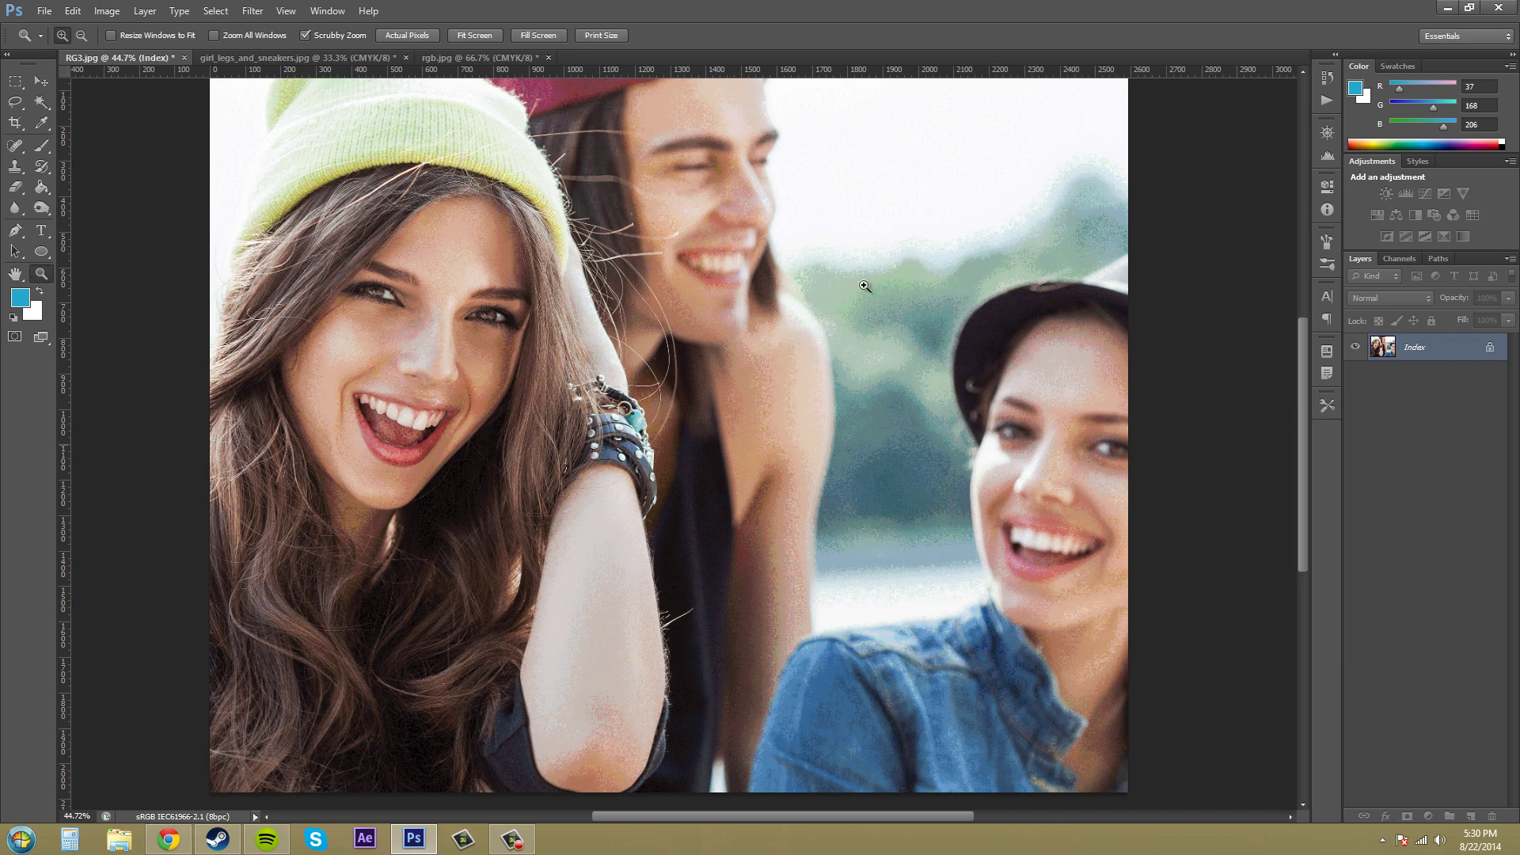